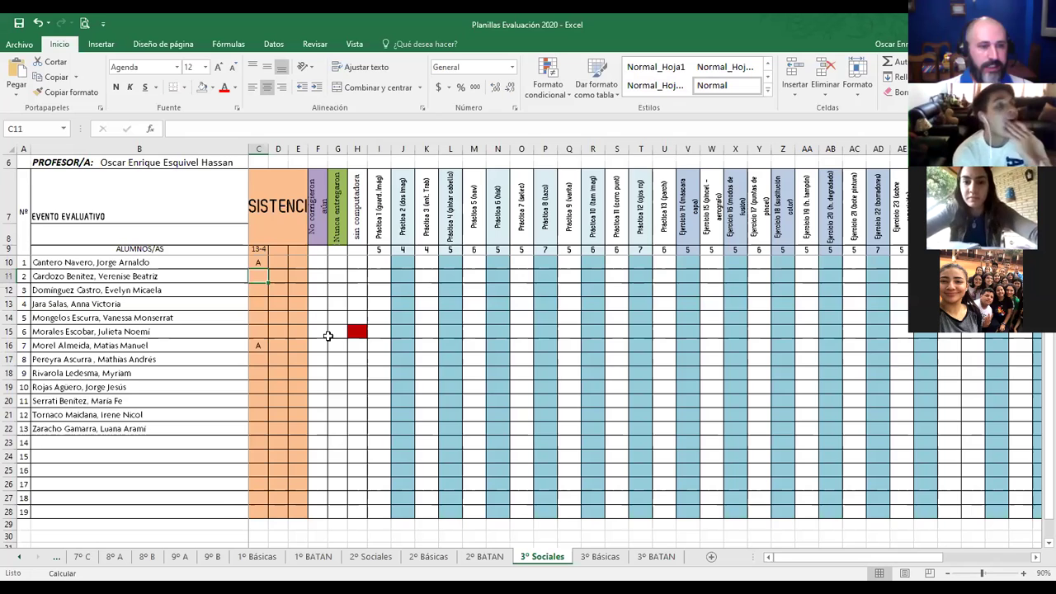
Step: Go through the 13-4 attendance column of the 3º Sociales sheet student by student, down to the last student
key(Return)
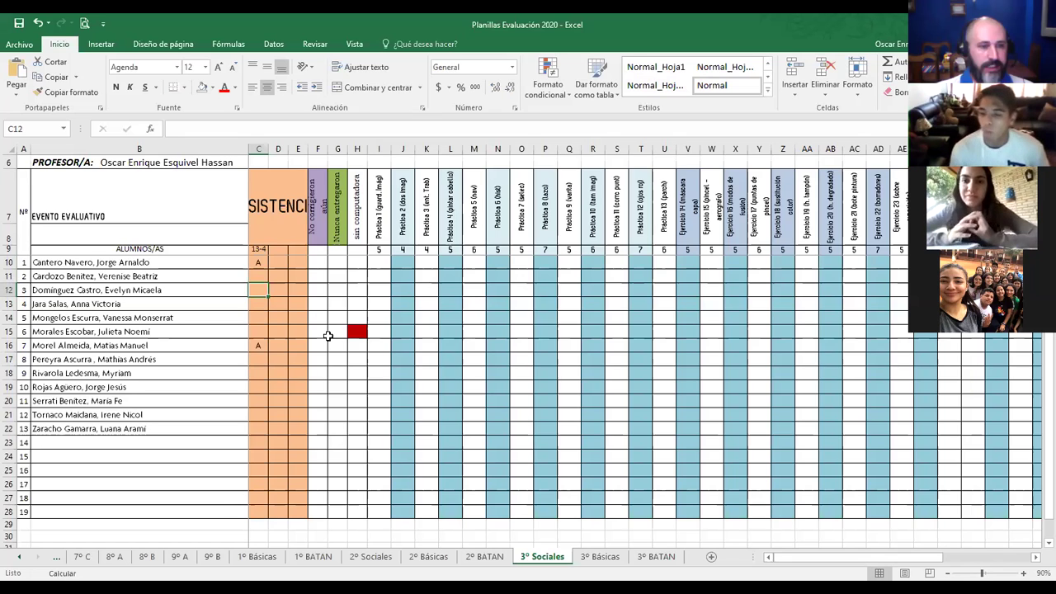
key(Return)
key(Return)
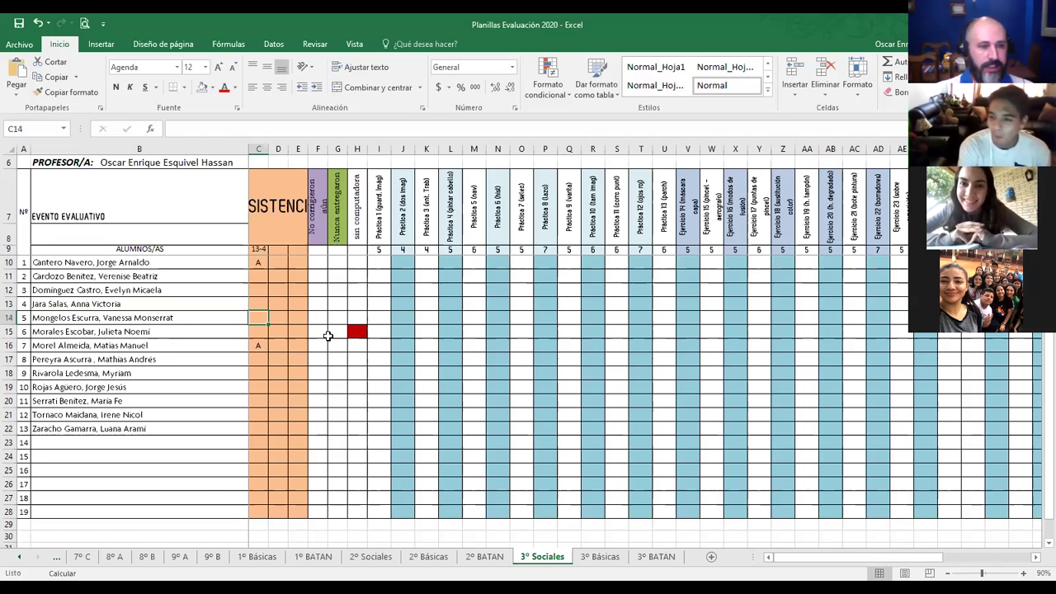
key(Return)
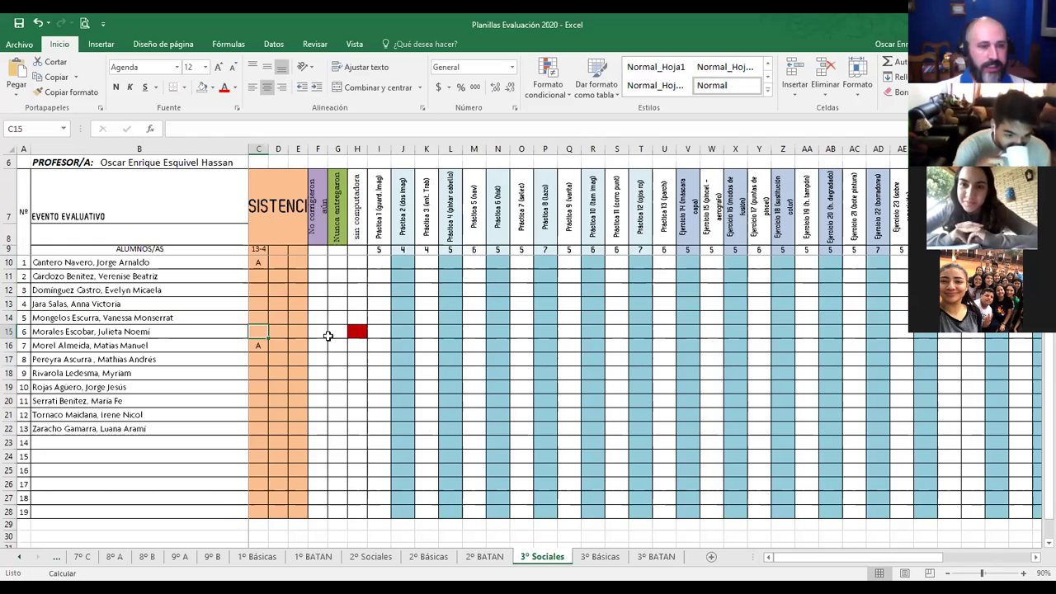
key(Return)
key(Return)
key(Return)
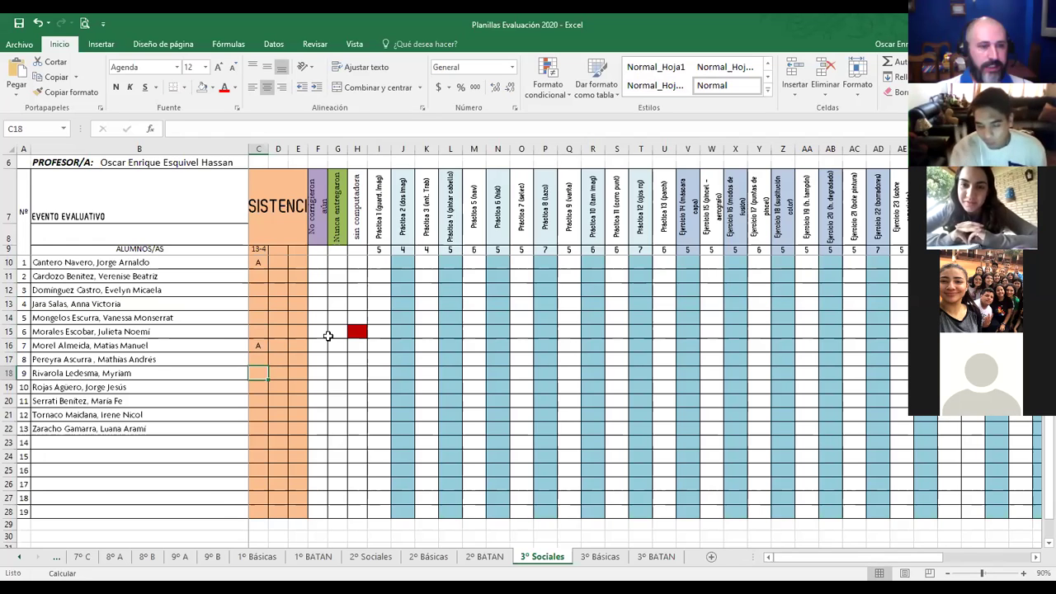
key(Return)
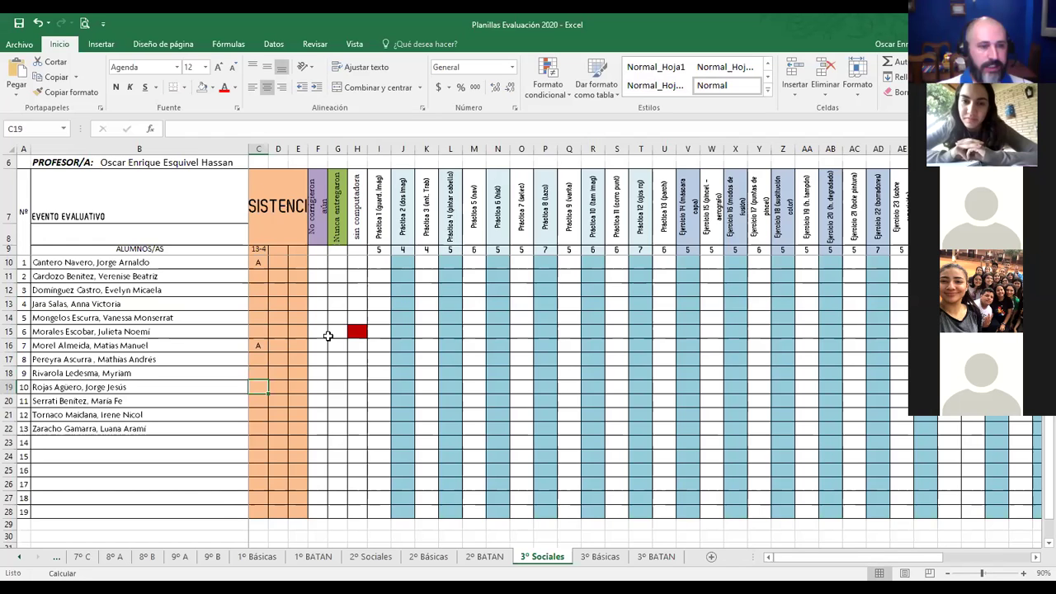
key(Return)
key(Return)
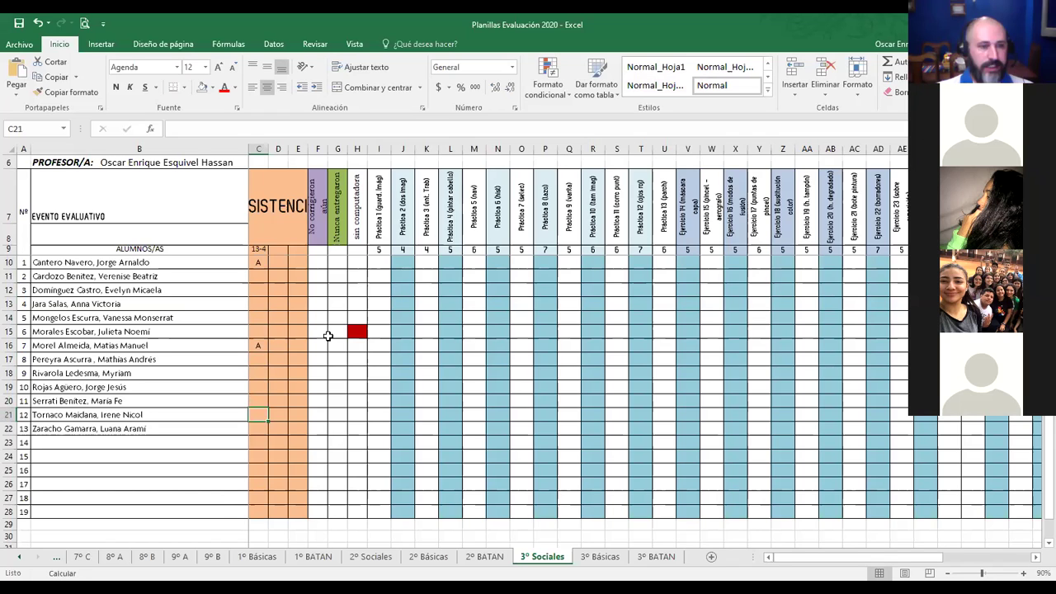
key(Return)
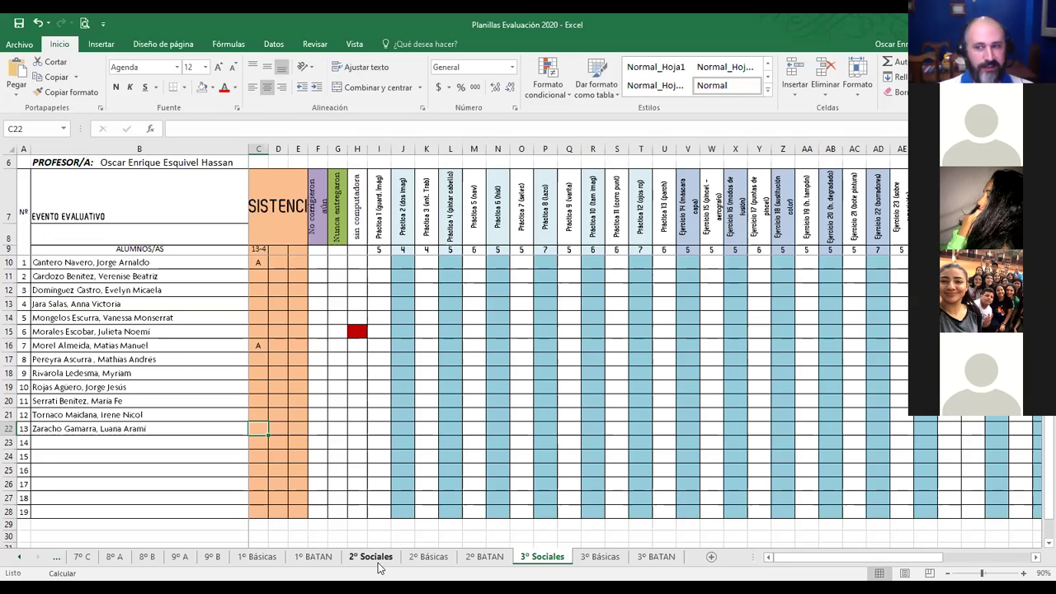
Step: Switch to Chrome, show the 3ro Ciencias Sociales - 2020 class in Google Classroom and collapse the overlaid participant videos
key(alt+s)
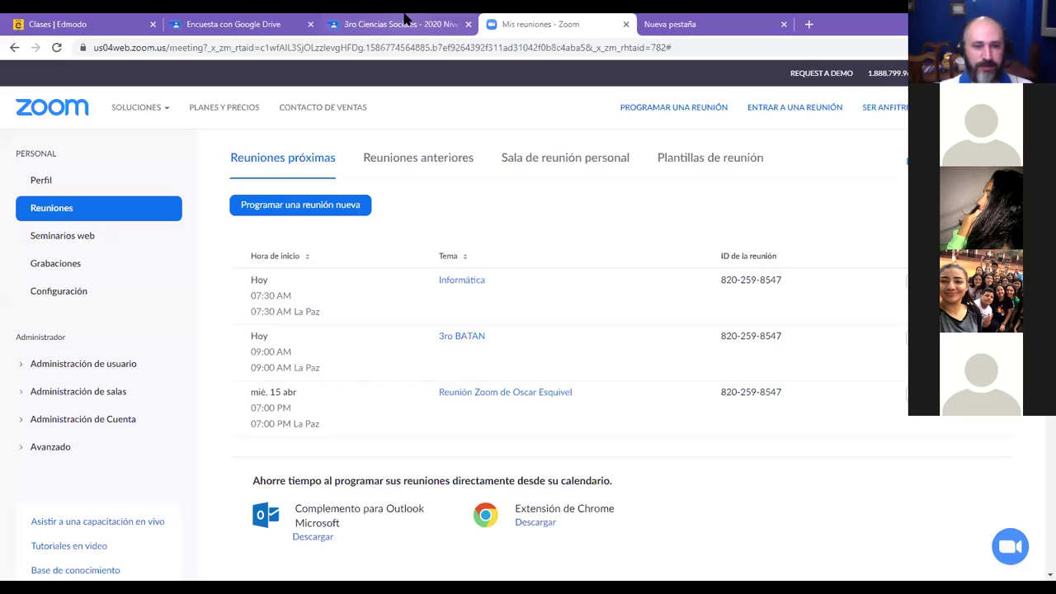
click(401, 22)
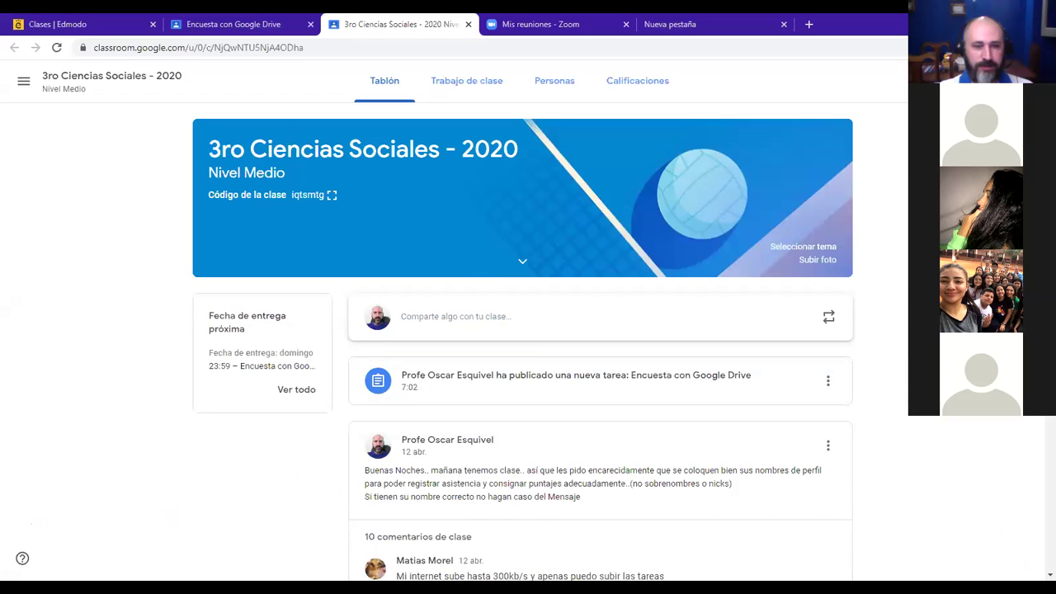
click(930, 87)
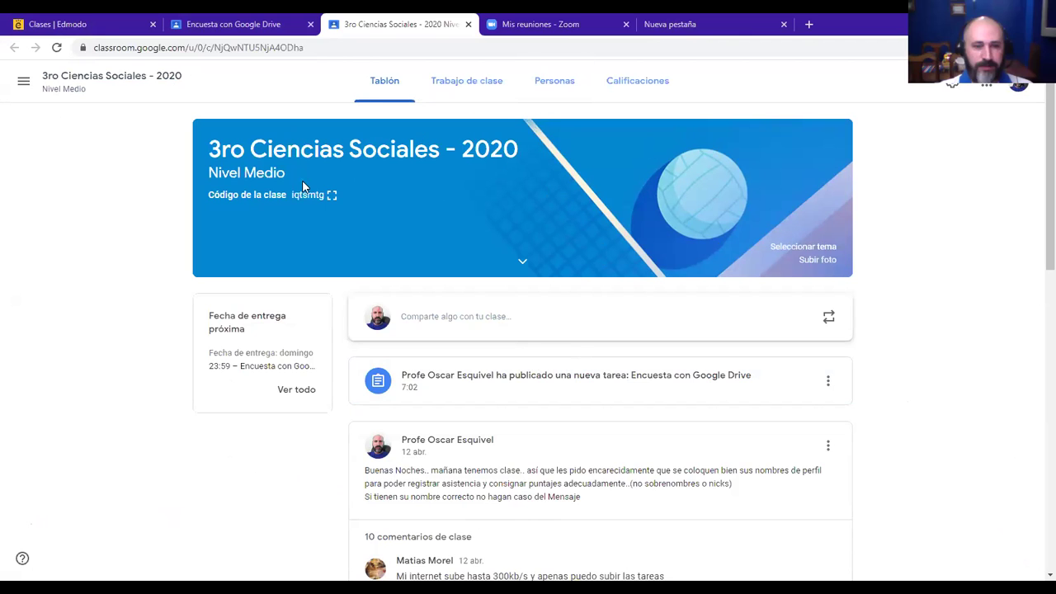
Step: Find the "Encuesta con Google Drive" assignment in the class stream and show its instructions
scroll(619, 349, down, 3)
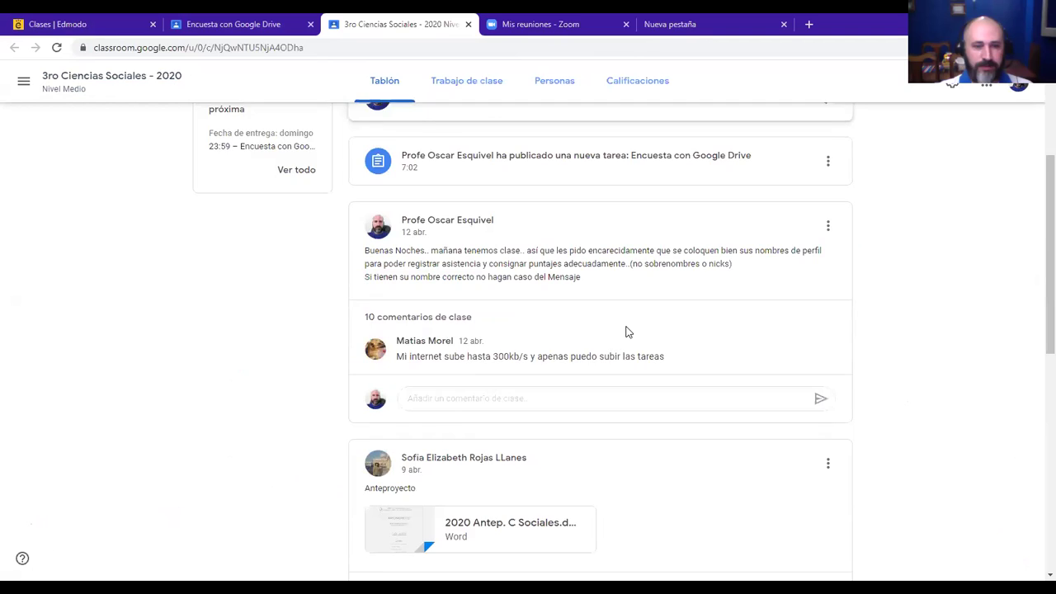
scroll(627, 330, down, 3)
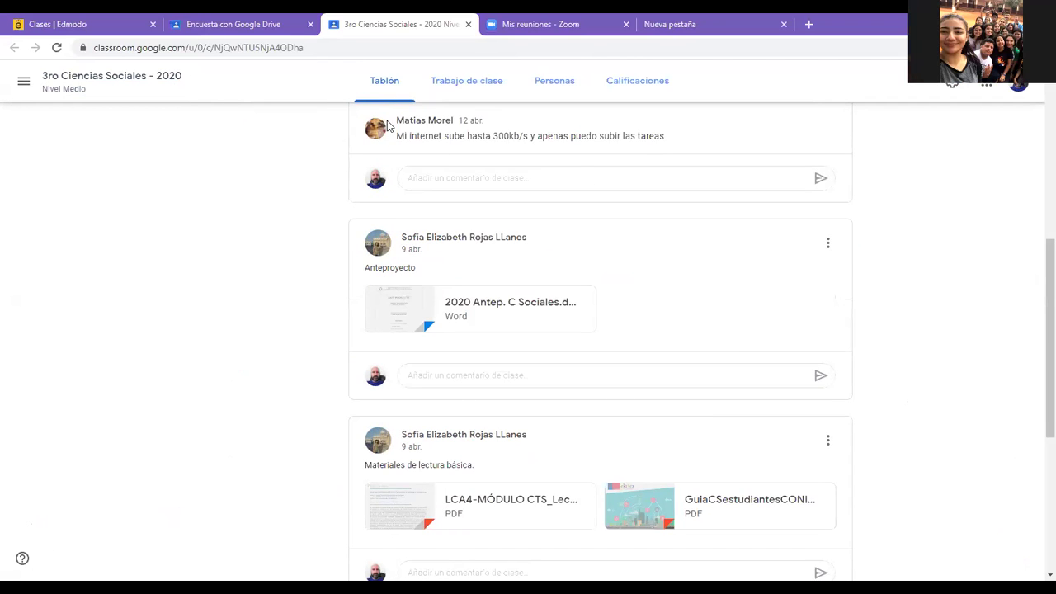
scroll(637, 264, up, 5)
scroll(638, 264, down, 9)
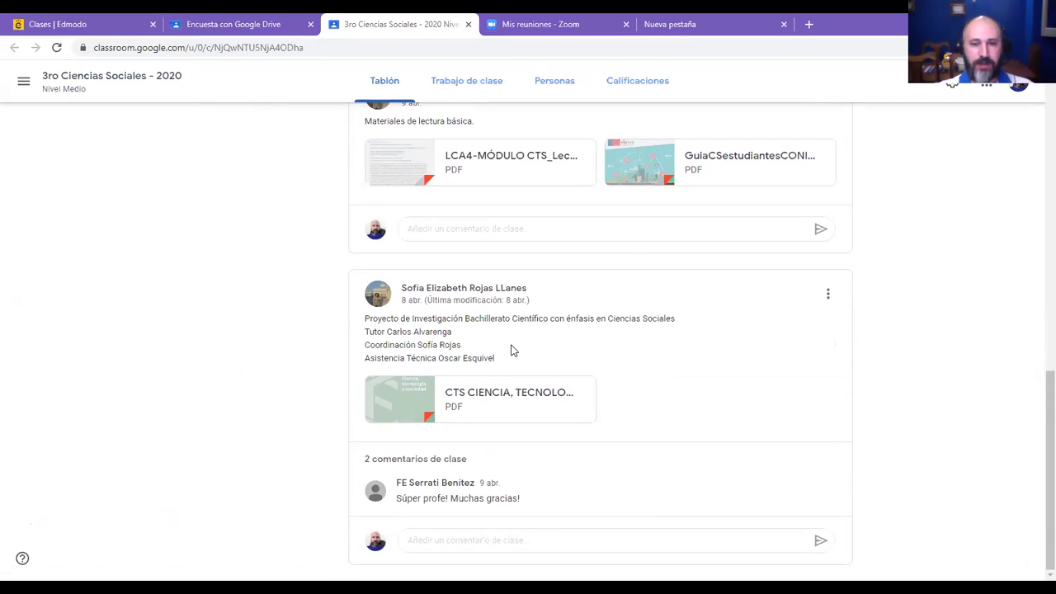
scroll(514, 347, up, 3)
scroll(481, 364, up, 6)
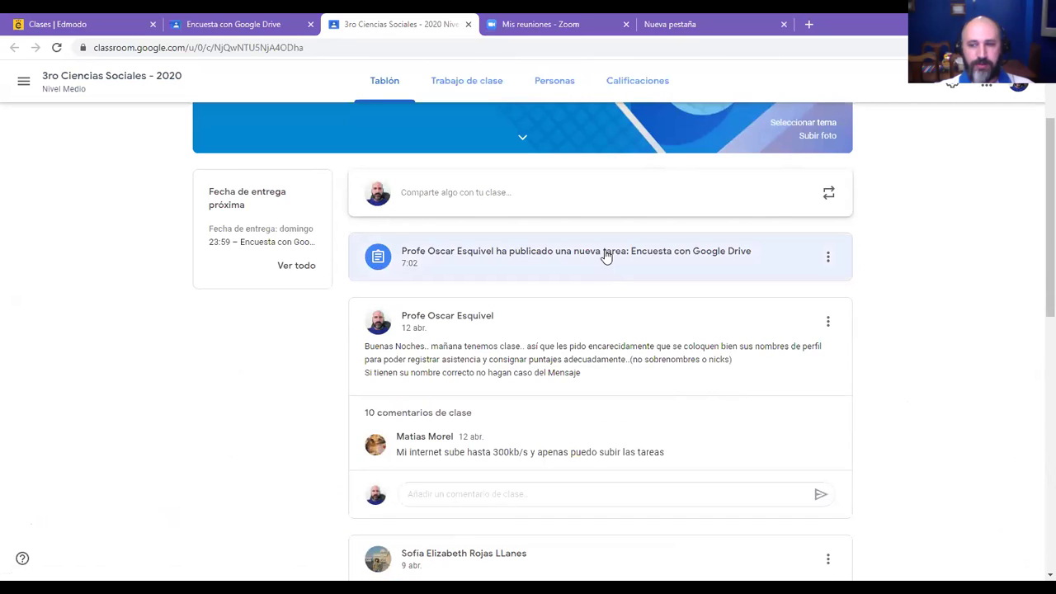
click(605, 257)
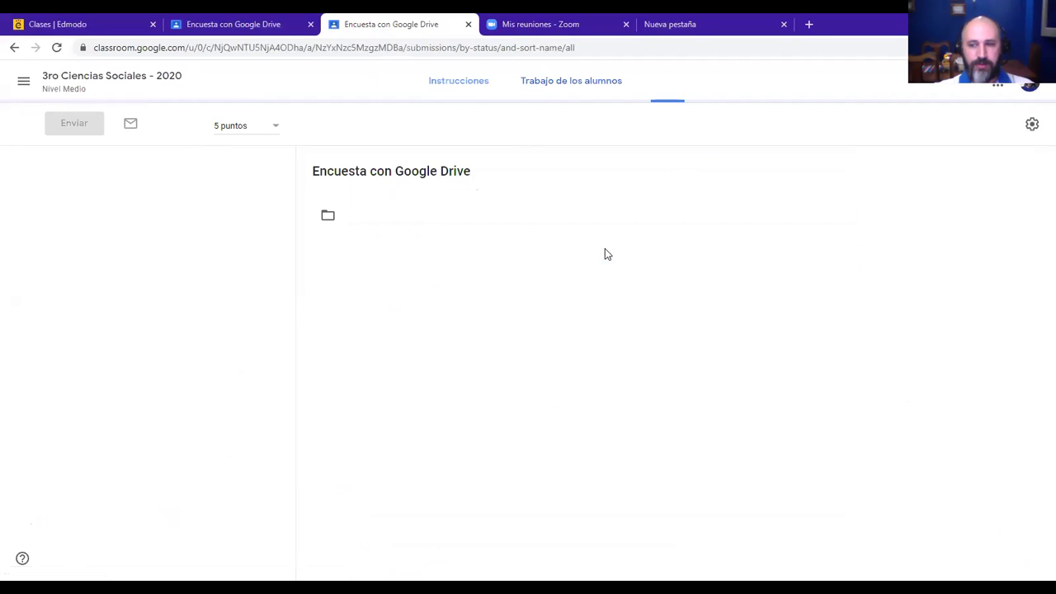
click(458, 82)
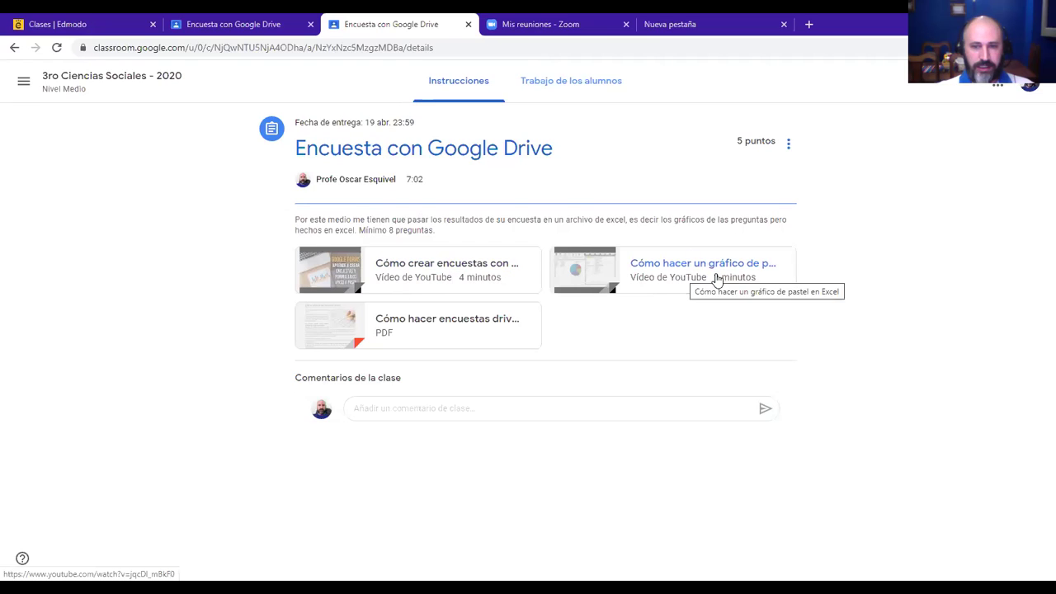
Step: Look through the assignment's attached PDF "Cómo hacer encuestas drive" and close it
click(452, 324)
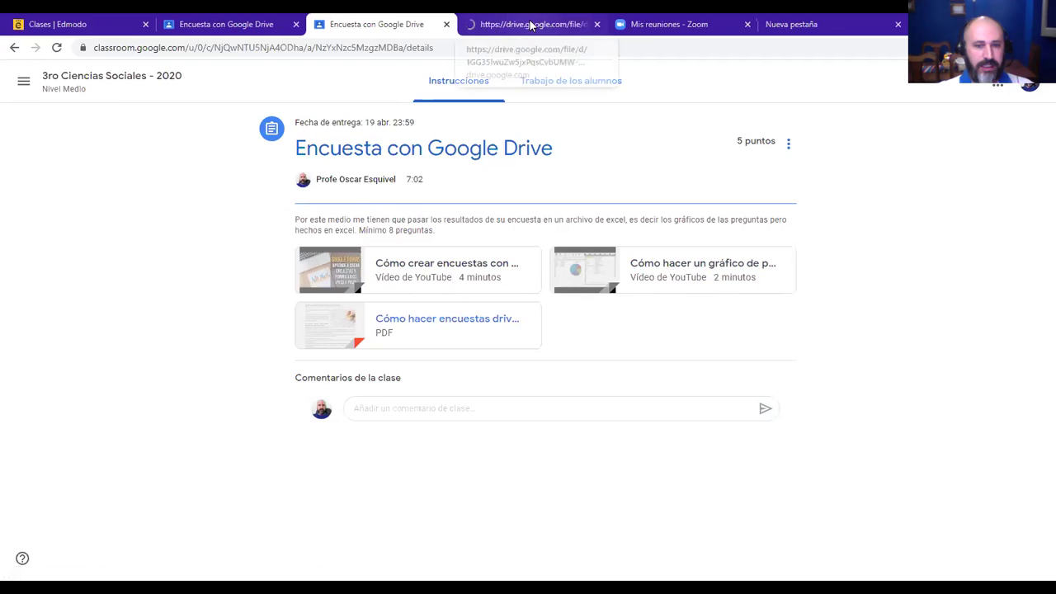
click(531, 24)
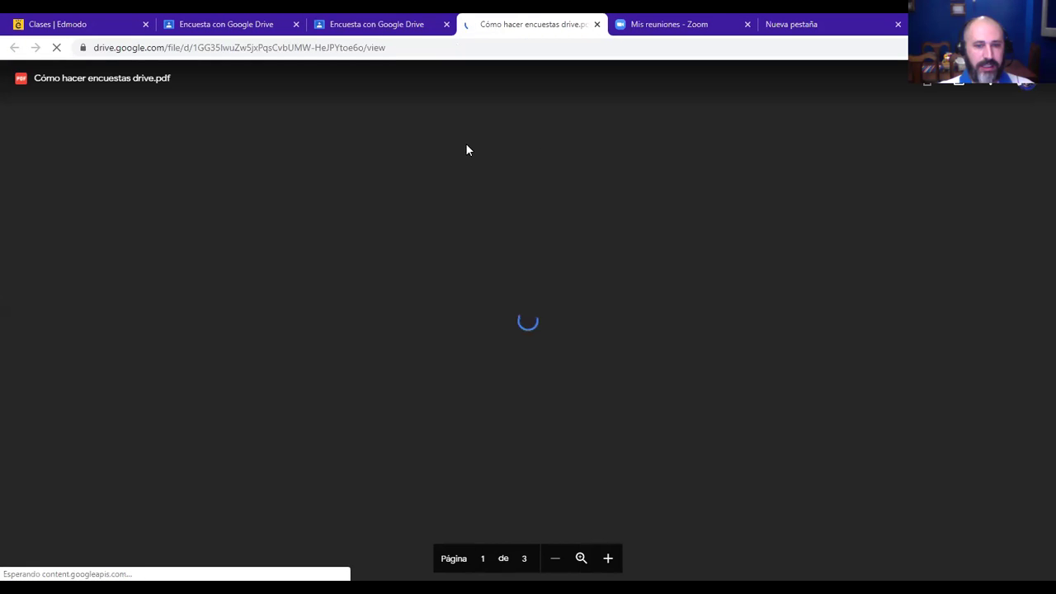
scroll(506, 255, down, 3)
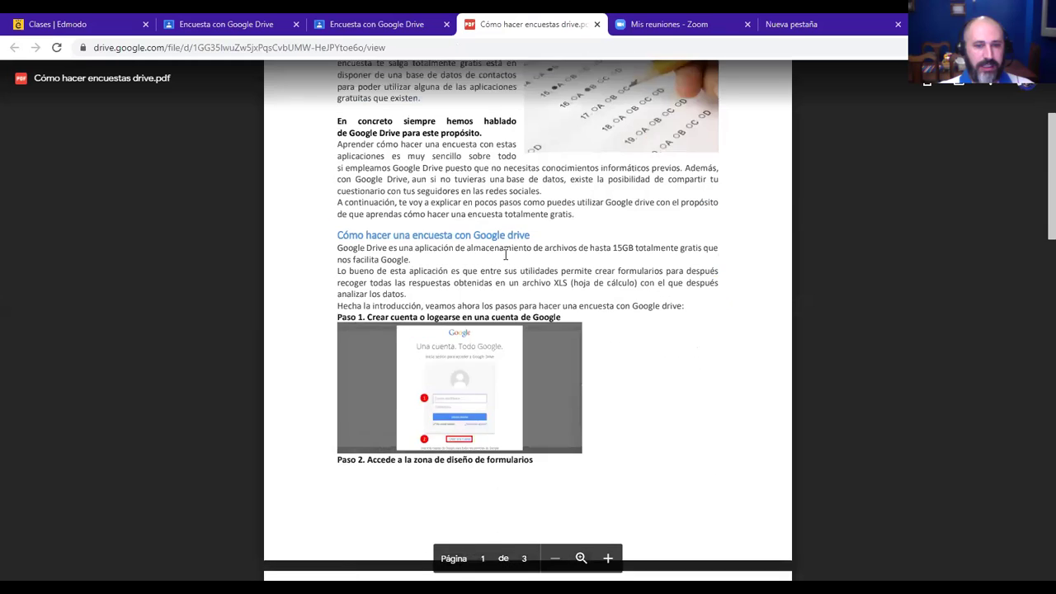
scroll(505, 255, down, 12)
scroll(506, 255, up, 15)
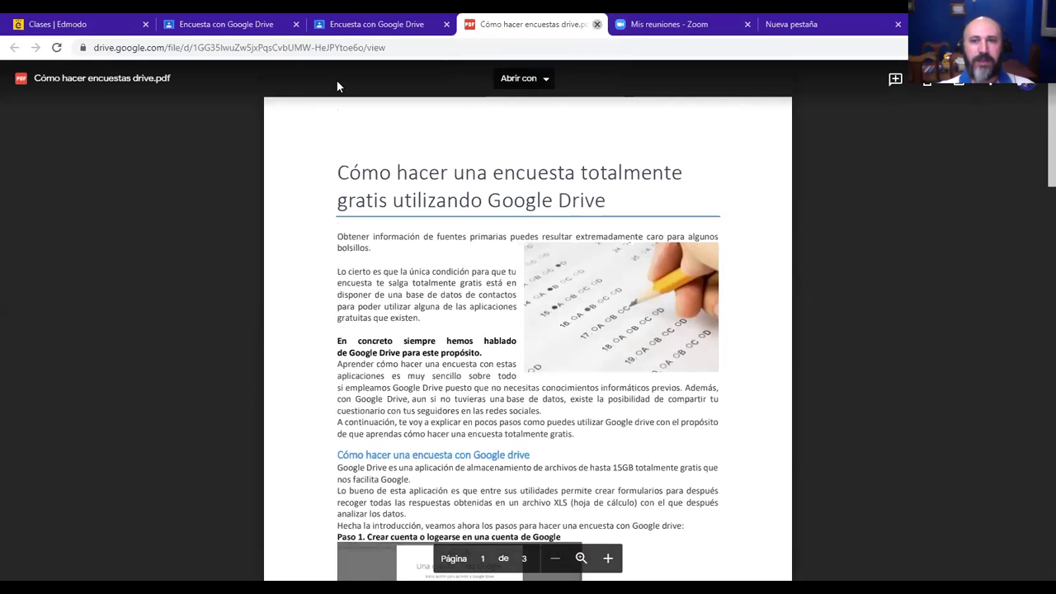
key(ctrl+w)
Step: Search Google for "drive" from the empty browser tab
click(684, 24)
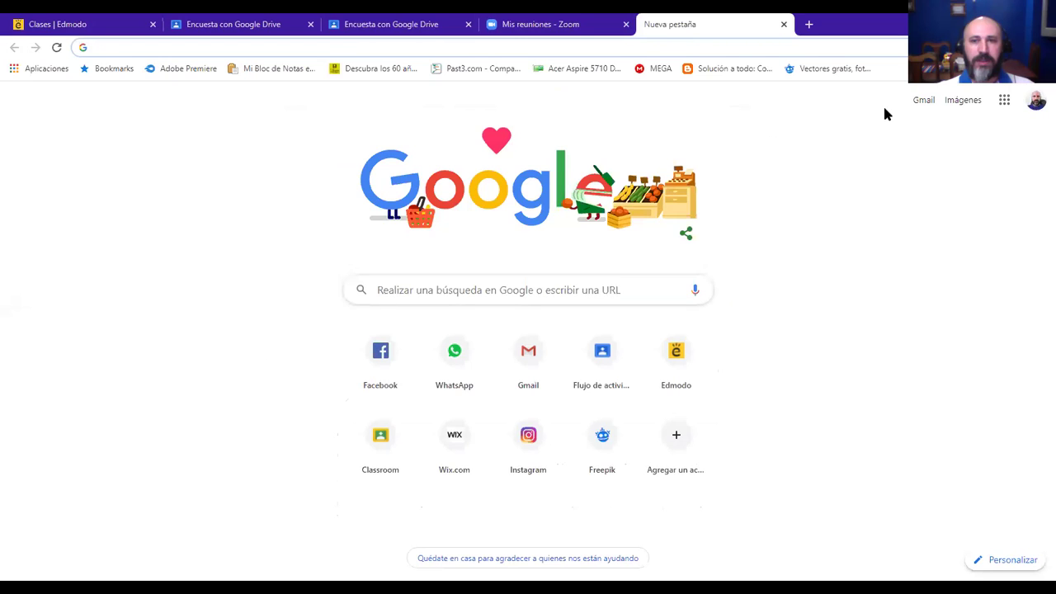
click(1004, 99)
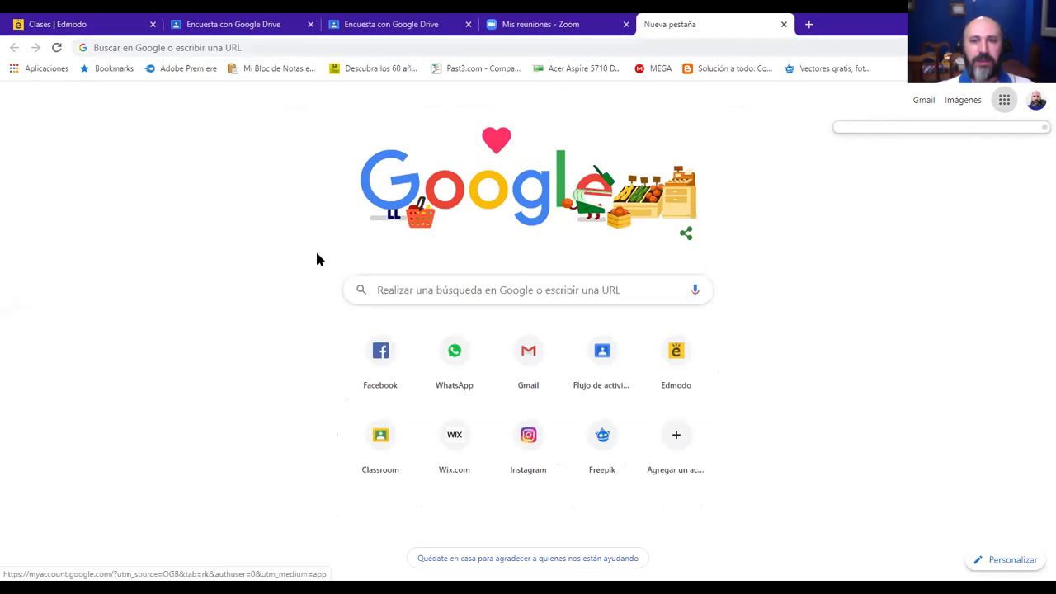
click(405, 286)
text(drive)
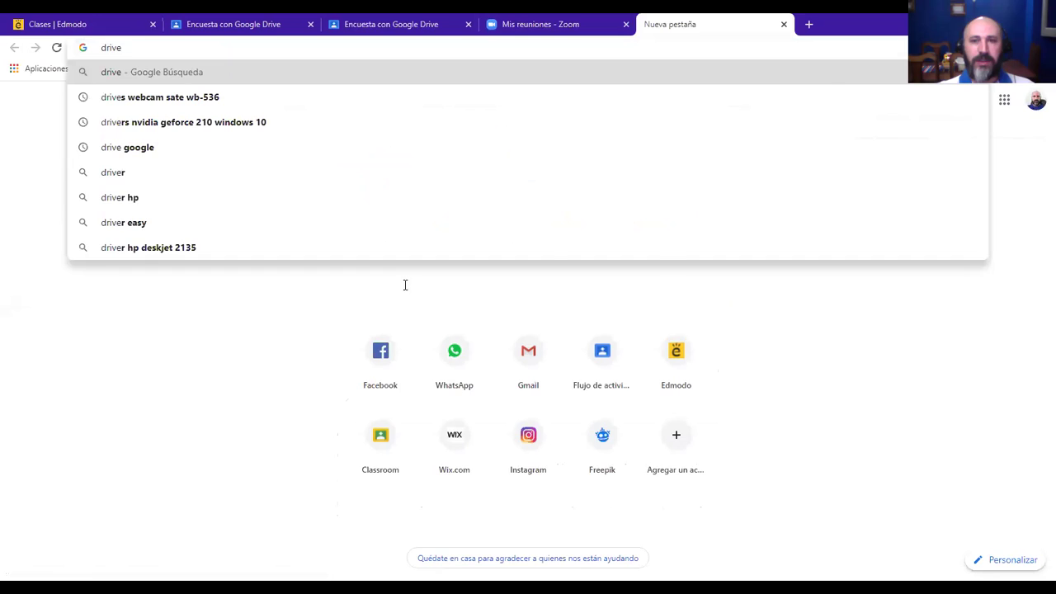
key(Return)
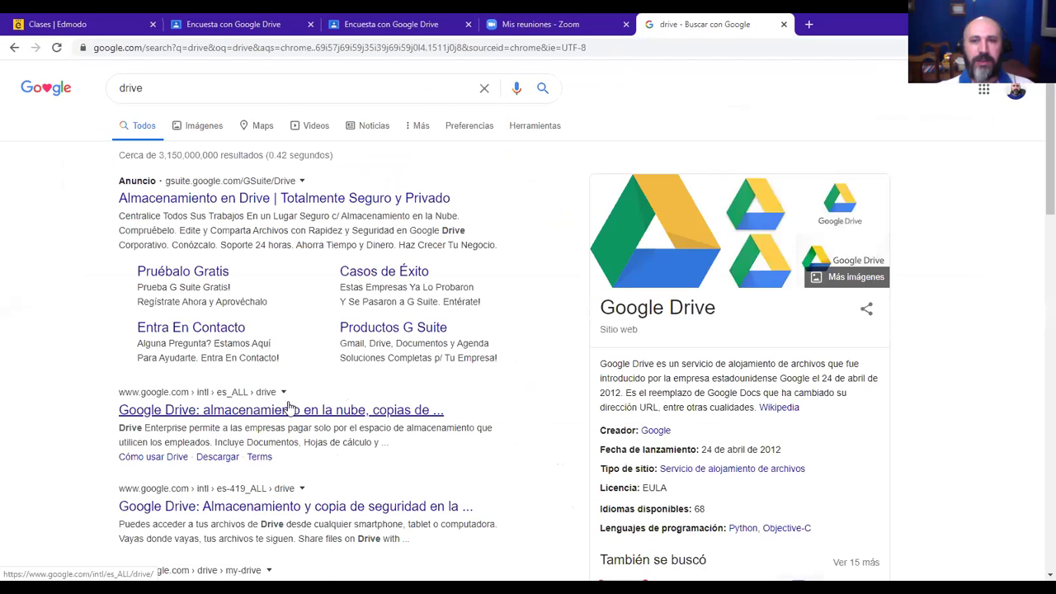
Step: Change the Google search to "drive iniciar sesión" and open Google Drive's Mi unidad from the results
click(159, 93)
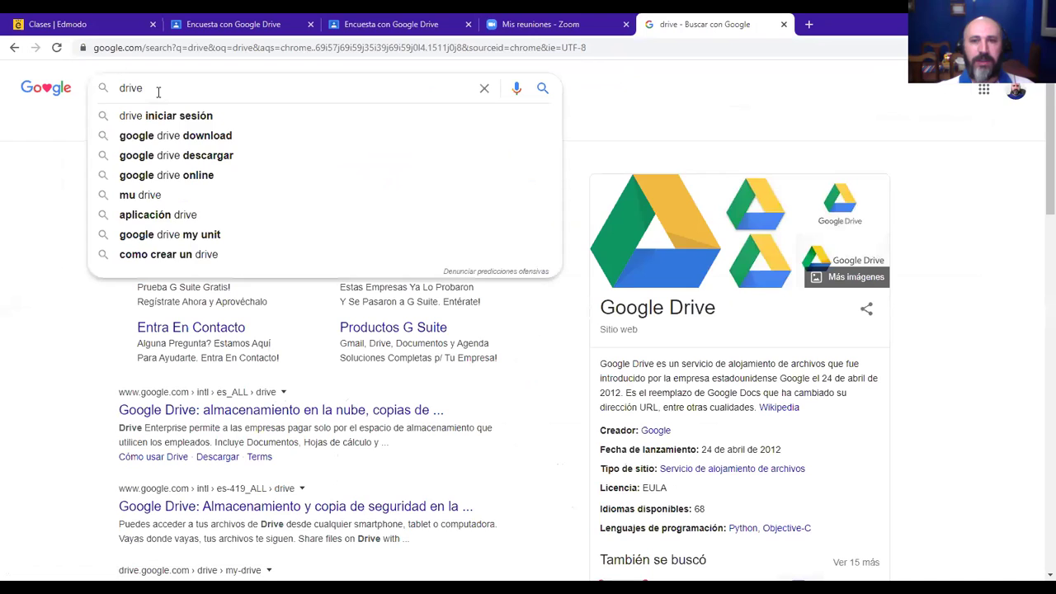
click(173, 119)
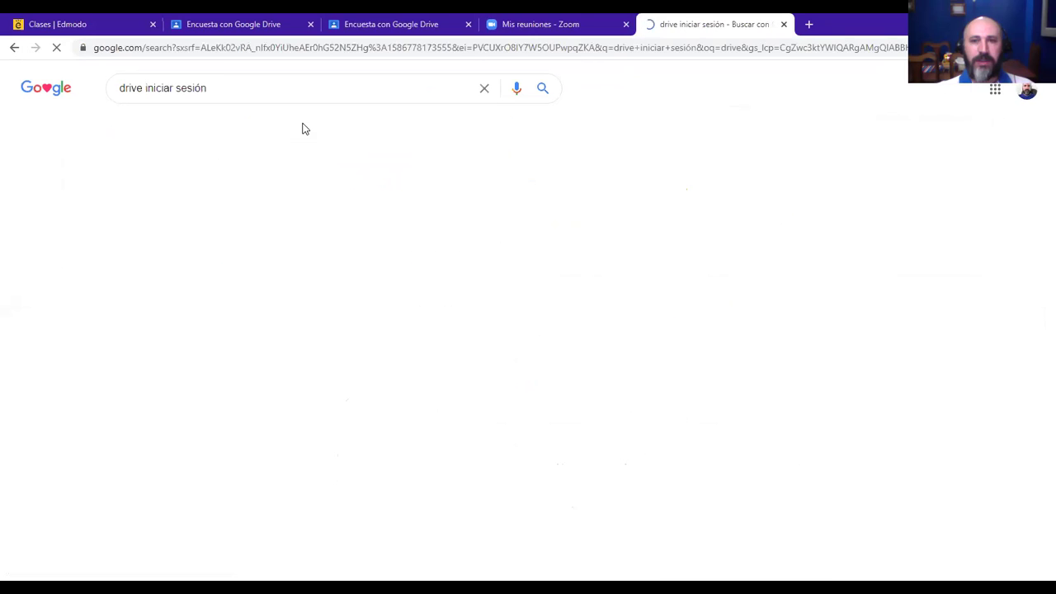
click(249, 201)
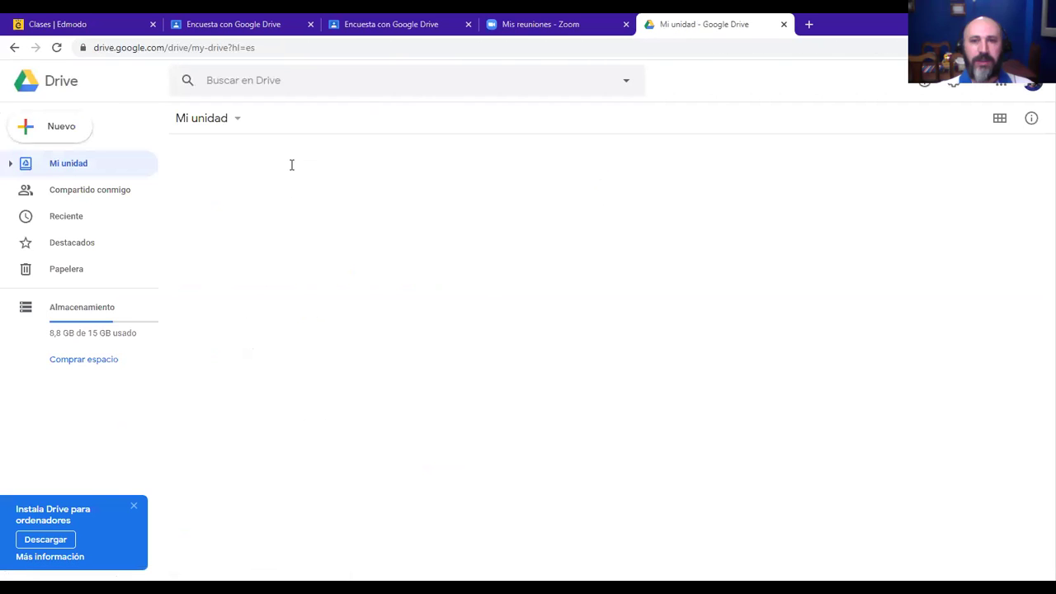
Step: Create a new Google Forms form in Mi unidad from the "Datos de contacto" template
click(62, 127)
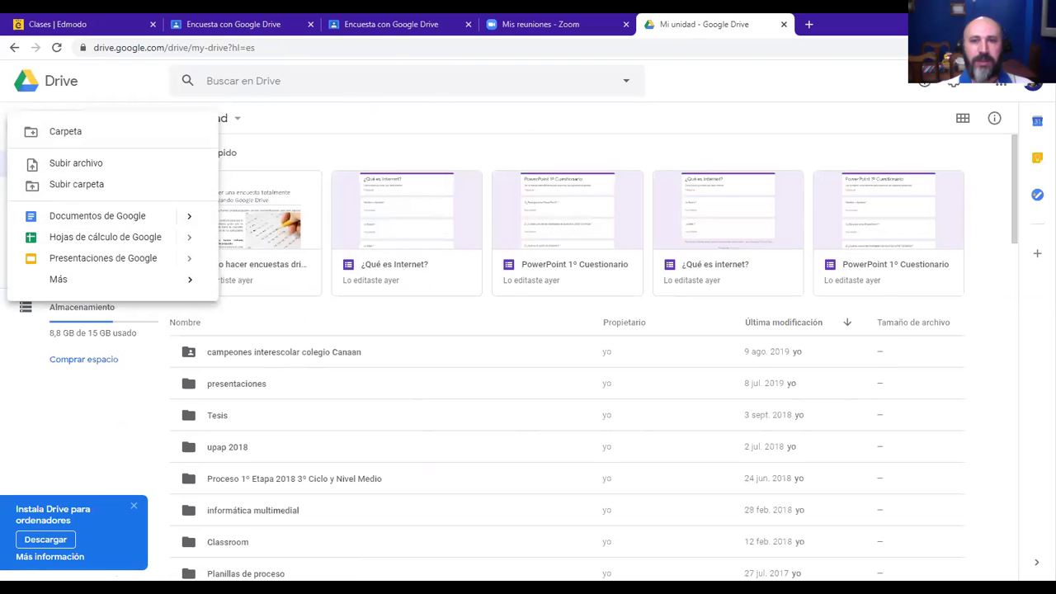
key(Escape)
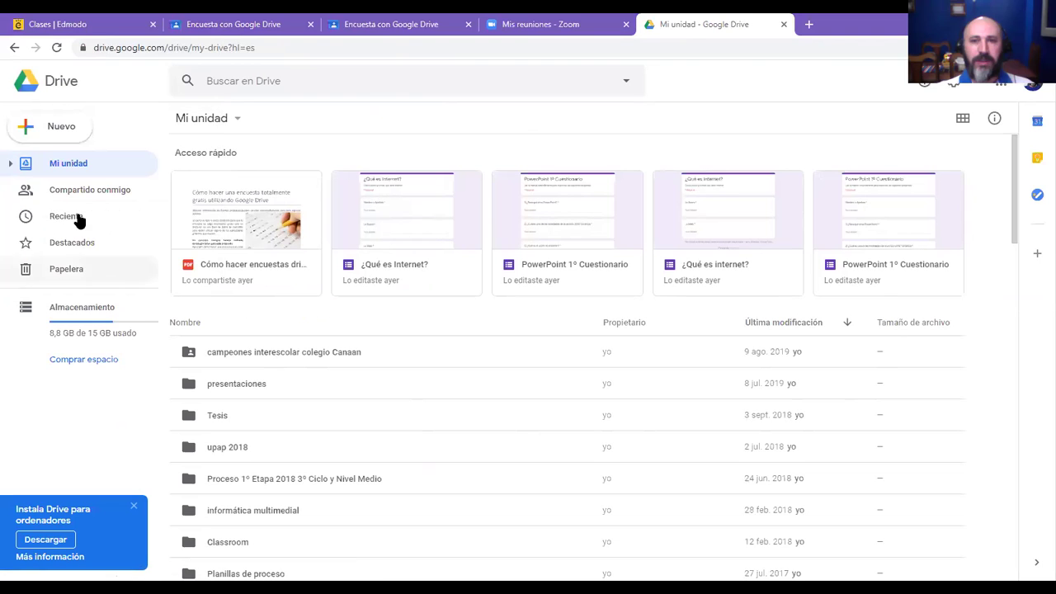
click(68, 132)
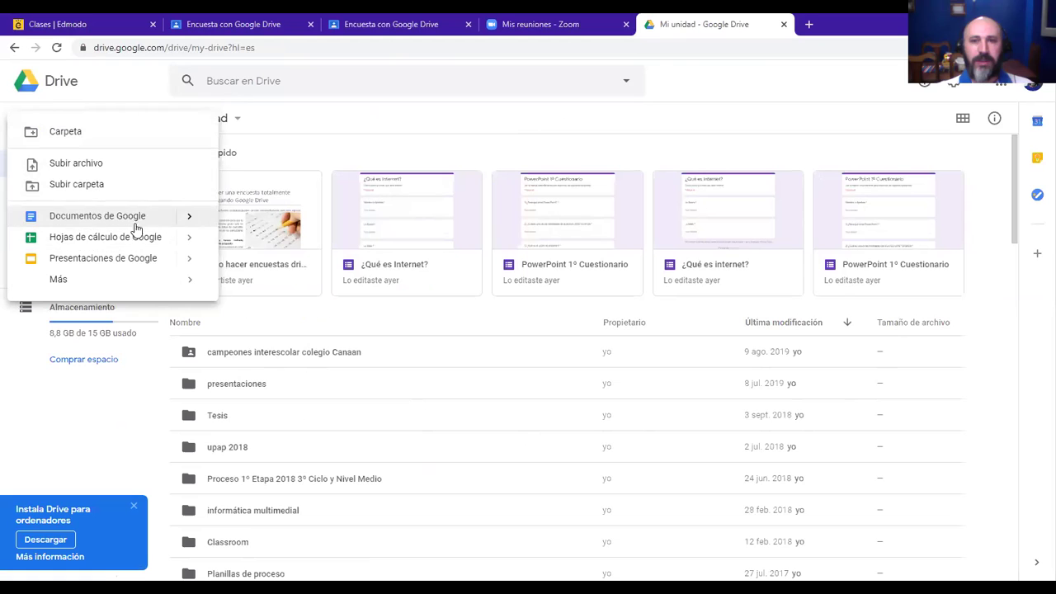
mouse_move(58, 283)
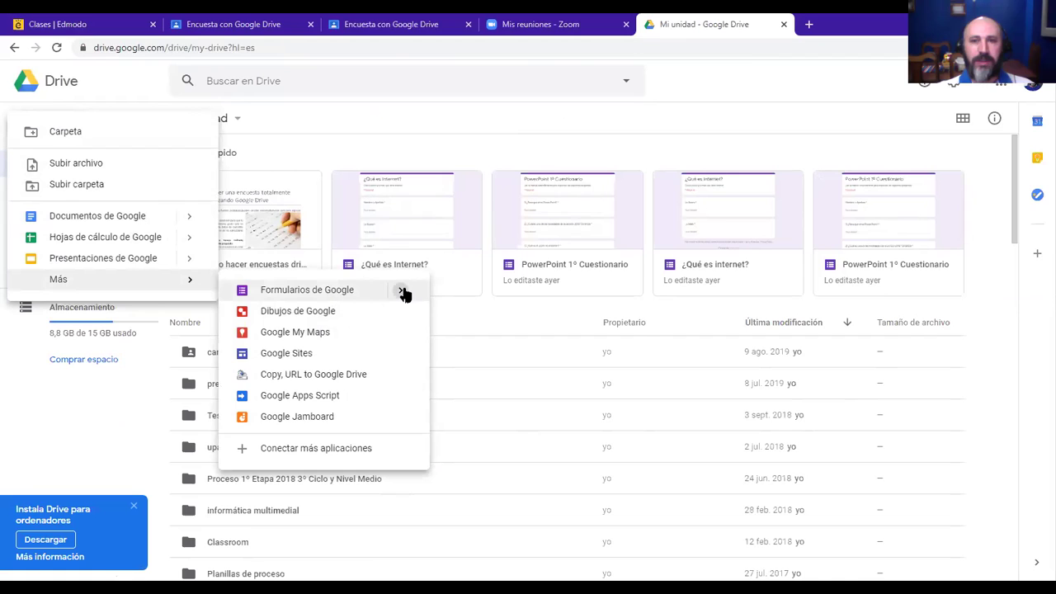
mouse_move(402, 292)
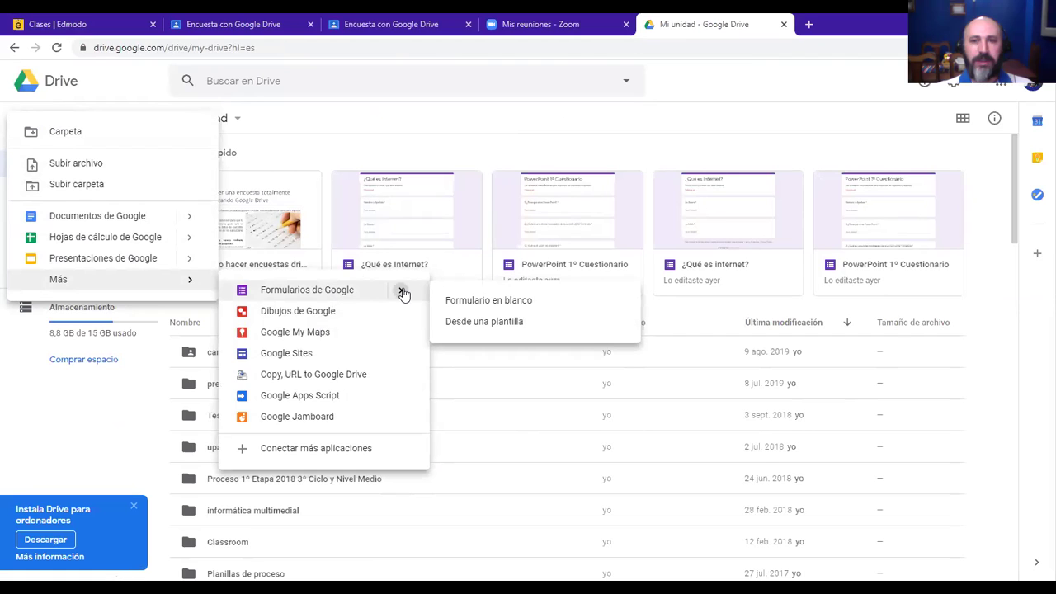
click(512, 329)
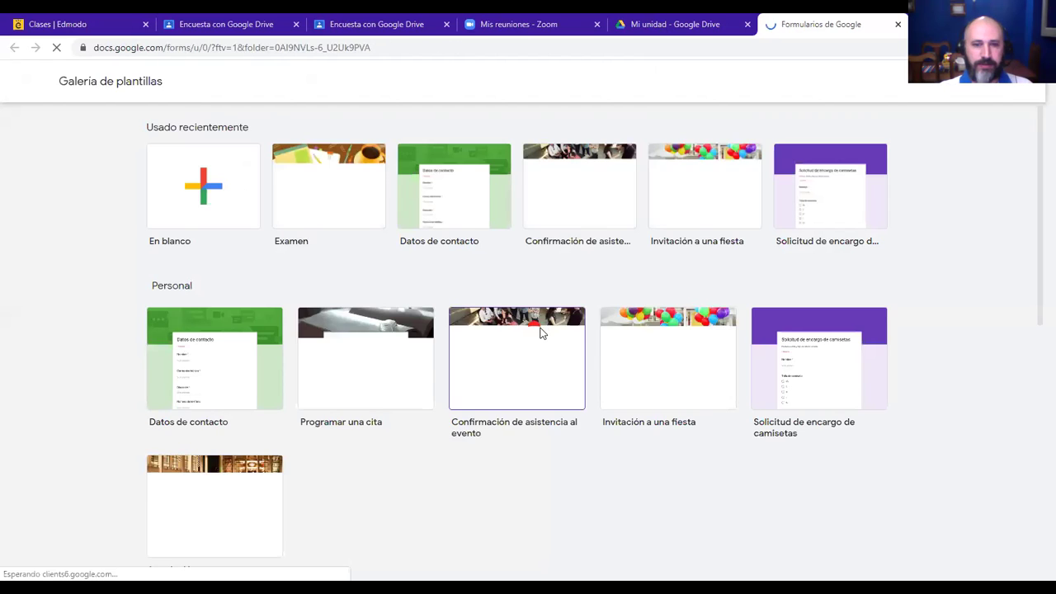
click(439, 192)
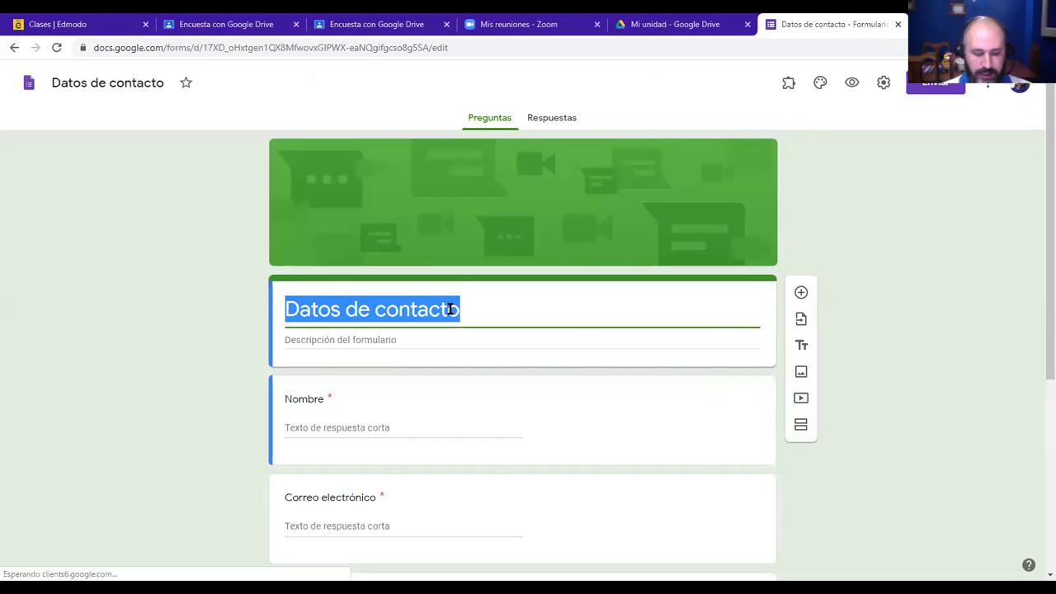
Step: Replace the form's title heading with "Esta es una encuesta de prueba"
text(Esta es una ec)
key(BackSpace)
text(ncuesta de prueba)
Step: Fill in the form description with "por favor rellena los datos"
click(401, 339)
text(pr)
key(BackSpace)
text(or favor )
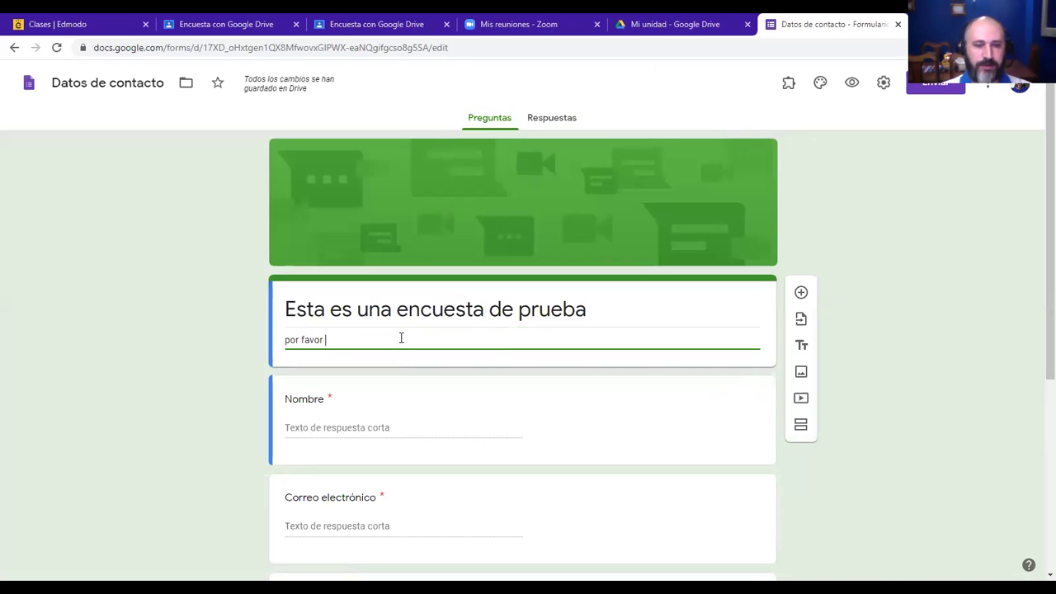
text(rellena los datos)
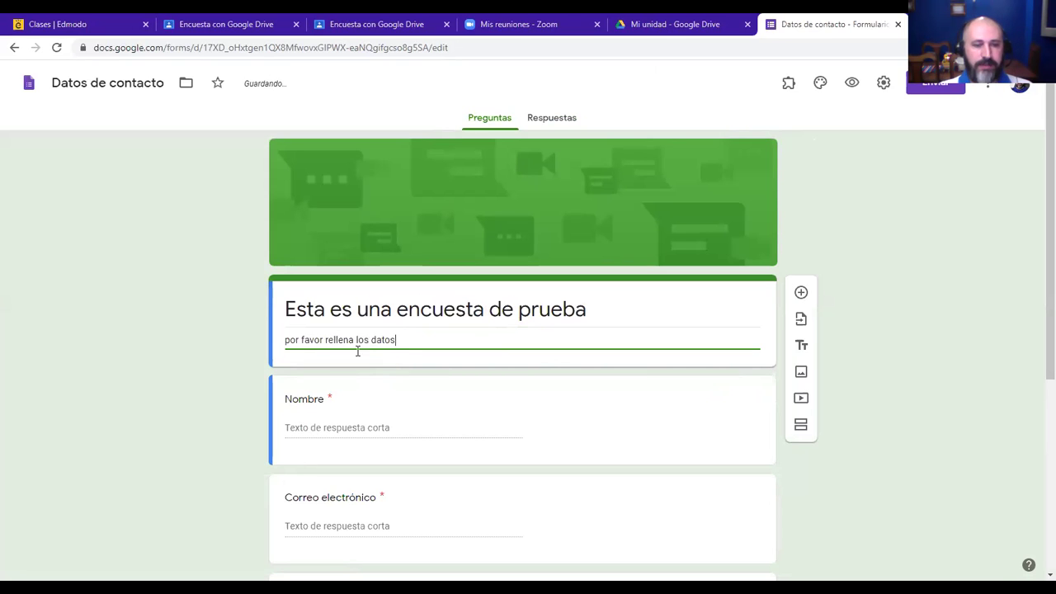
Step: Delete all the template's questions: Nombre, Correo electrónico, Dirección, Número de teléfono and Comentarios
scroll(320, 232, down, 4)
scroll(334, 297, up, 3)
scroll(347, 363, down, 3)
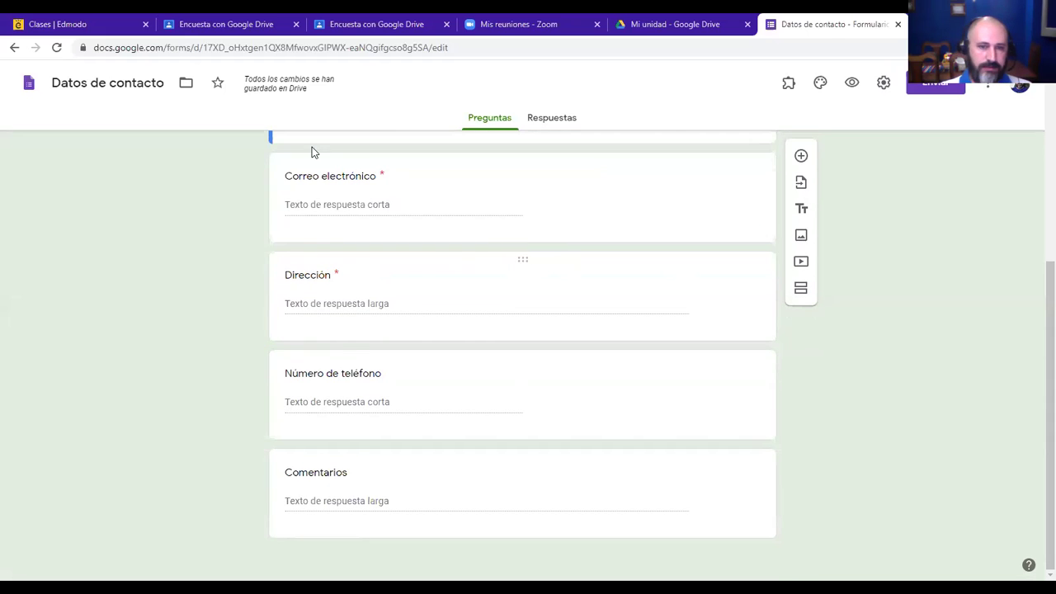
scroll(365, 184, up, 3)
scroll(540, 398, down, 2)
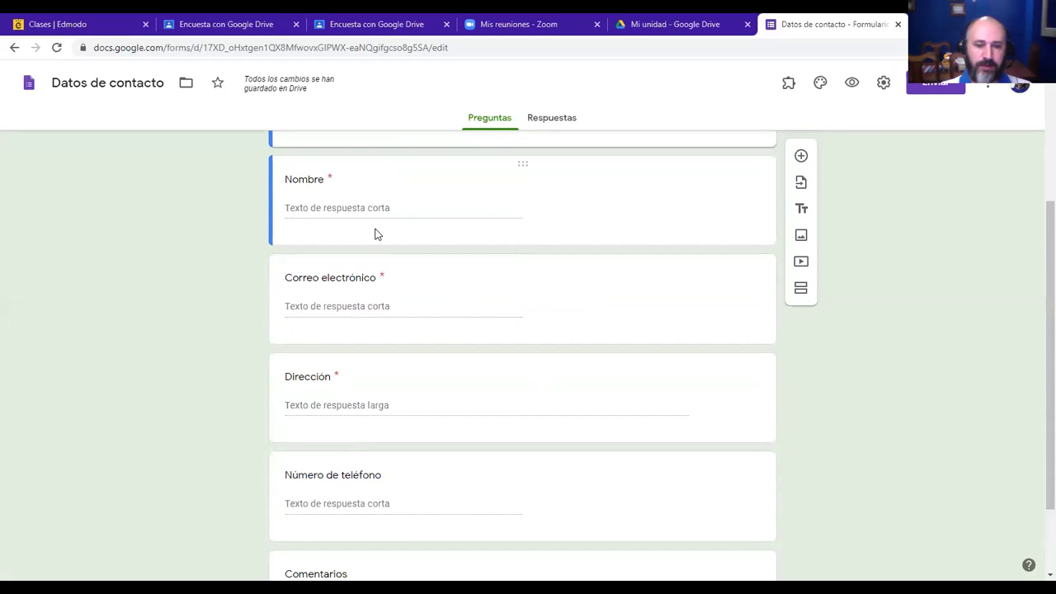
click(519, 168)
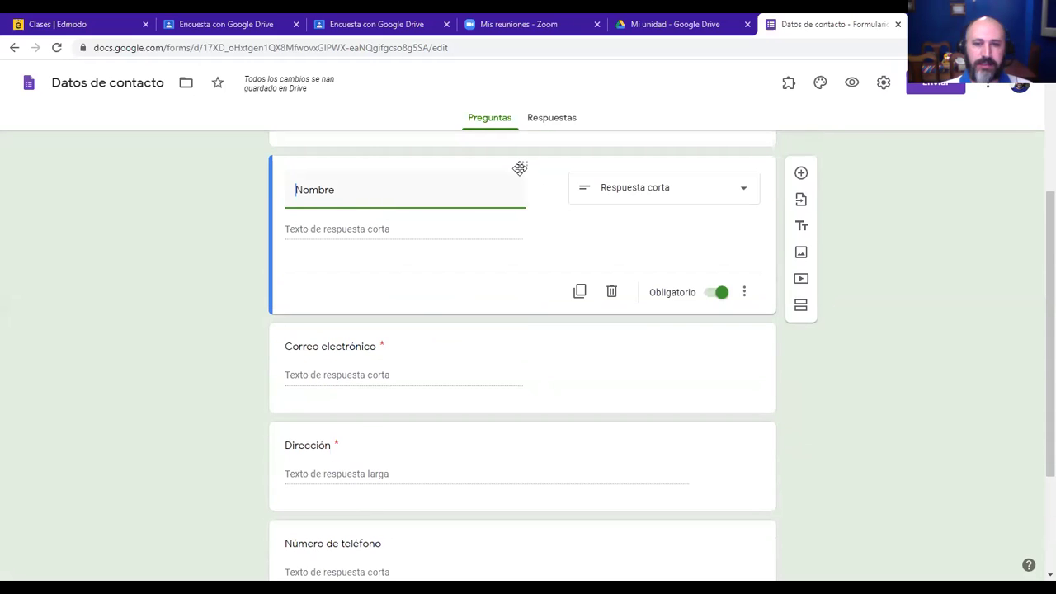
click(612, 295)
click(611, 330)
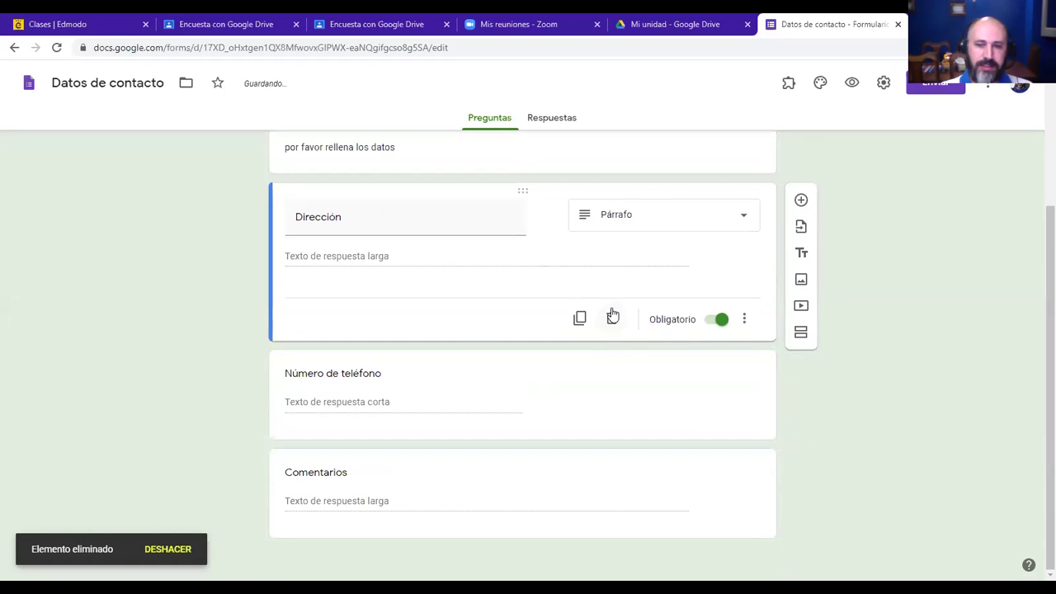
click(611, 318)
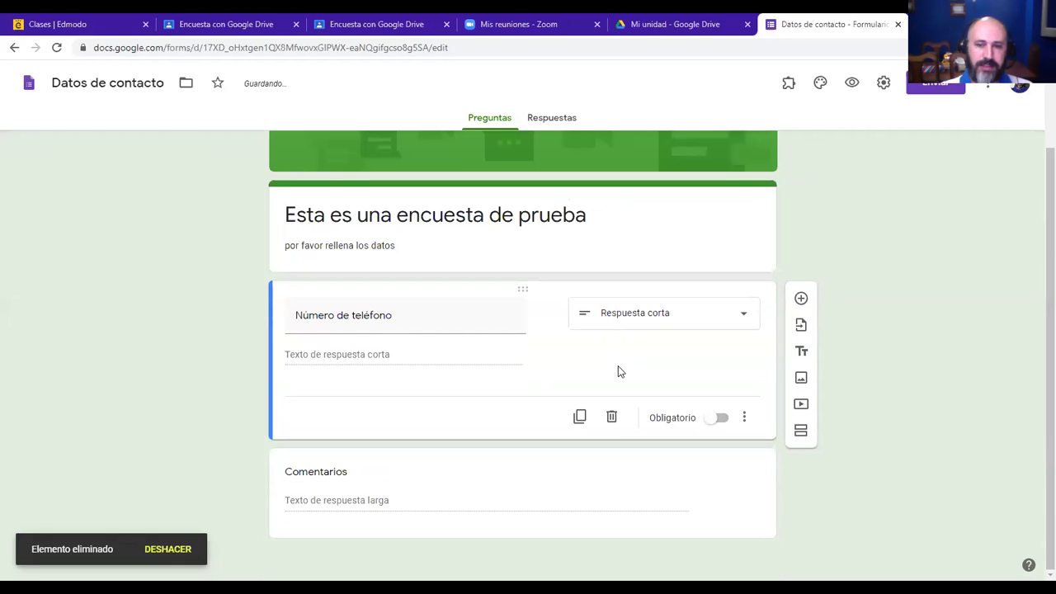
click(612, 419)
click(615, 511)
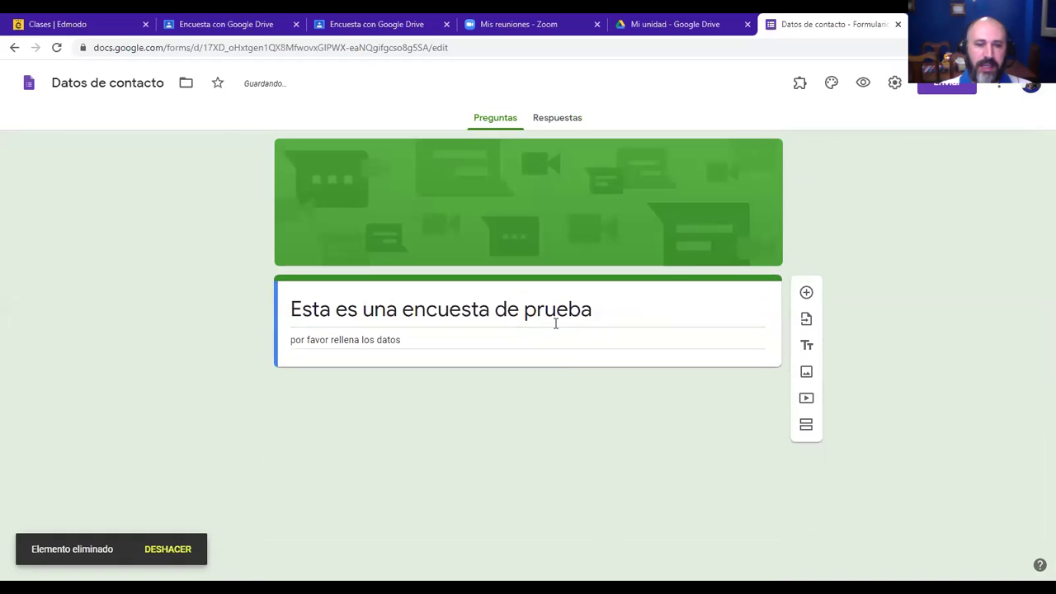
Step: Add a multiple-choice question reading "Sabes quién fue el primer país en tener coronavirus?"
click(807, 293)
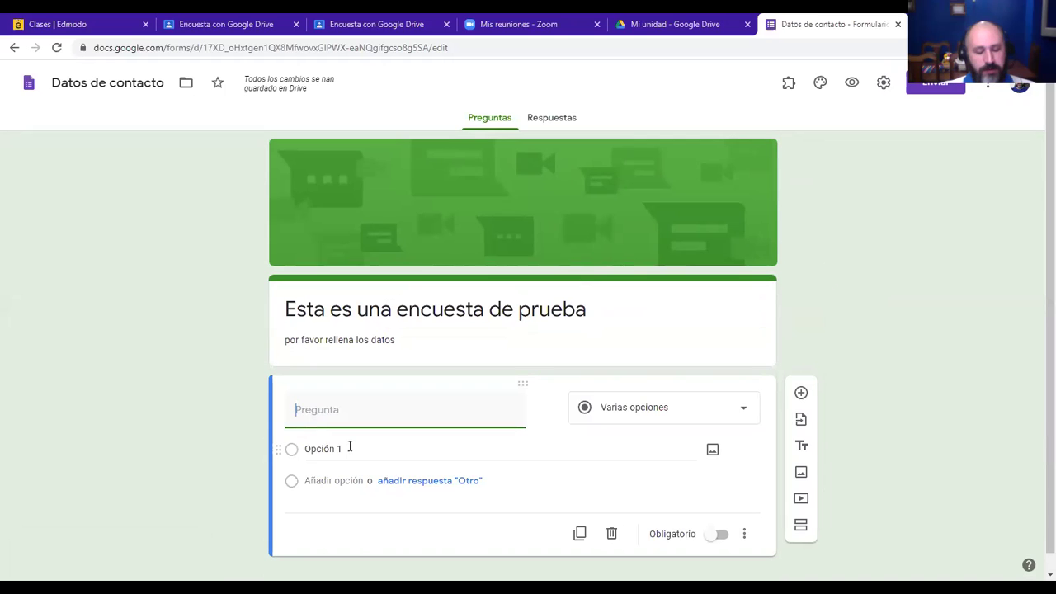
text(E)
key(BackSpace)
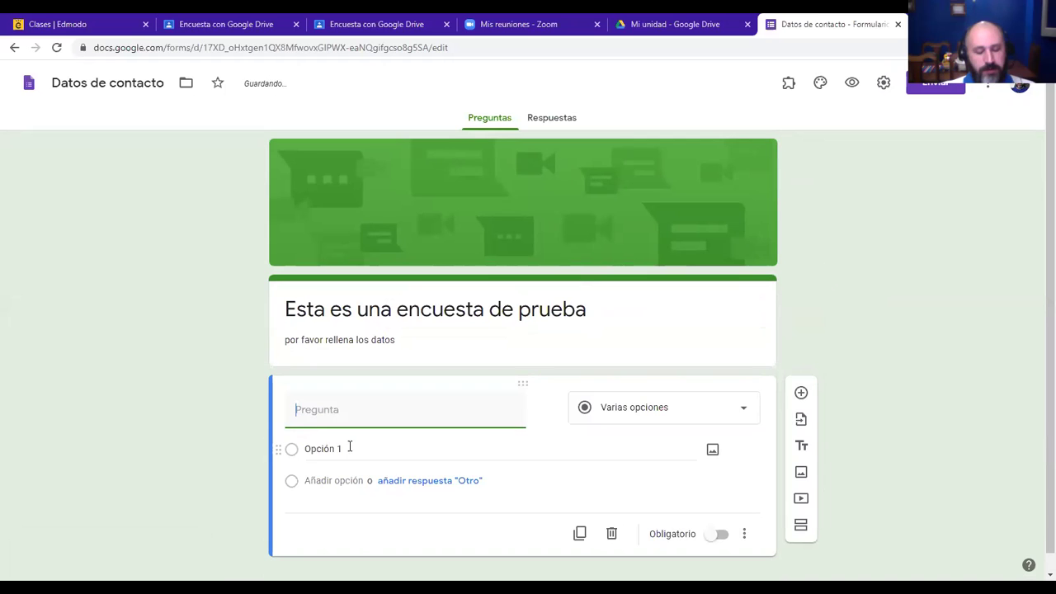
text(Sabes quién f)
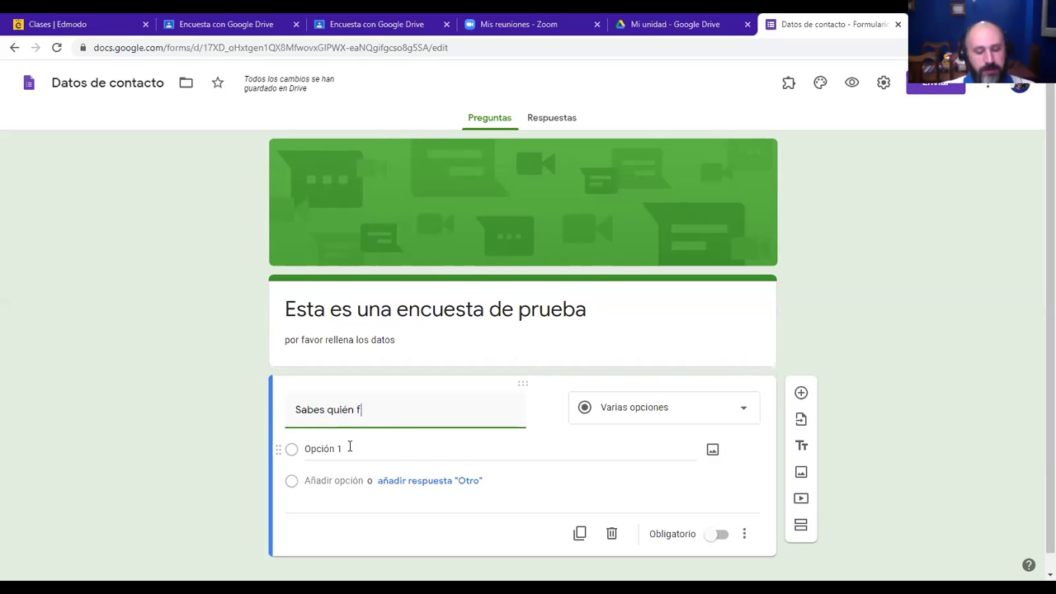
text(ue el pri)
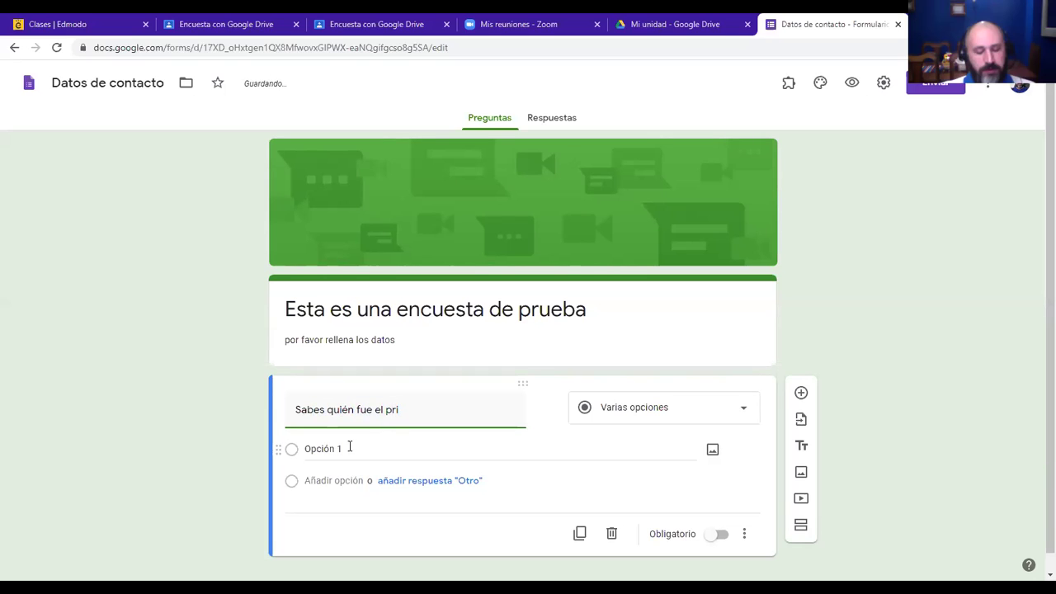
text(mer pais)
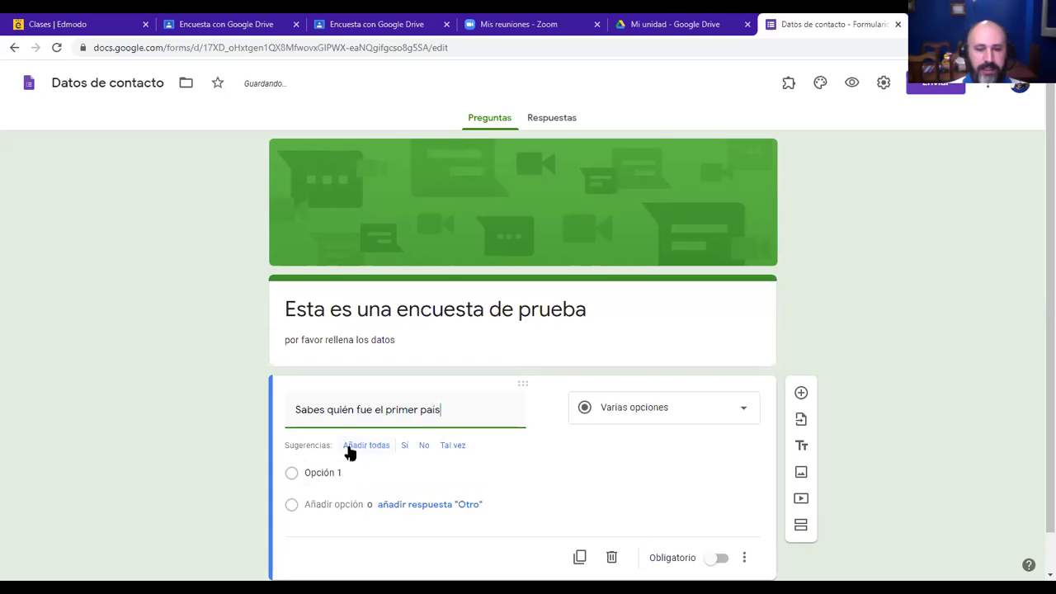
text( en tener coronavi)
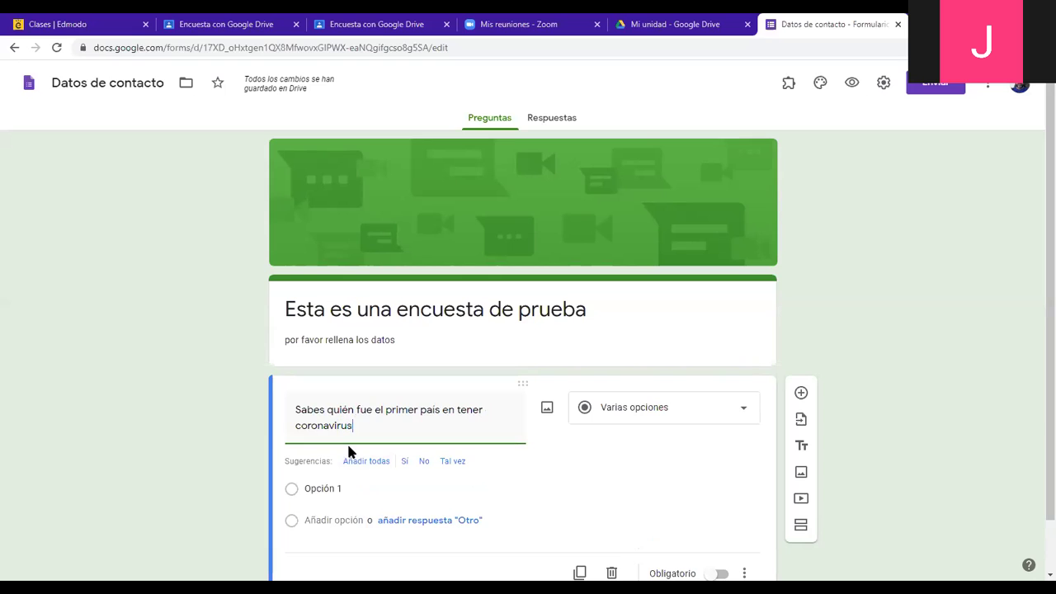
text(rus?)
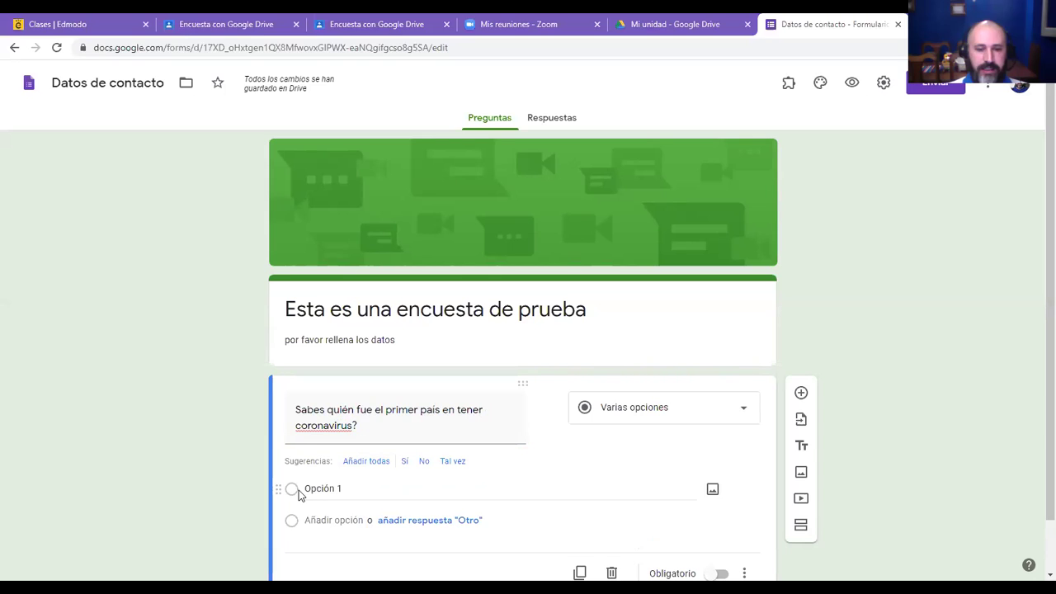
Step: Give the first-country question the answer options China, Estados Unidos and España
click(322, 488)
text(China)
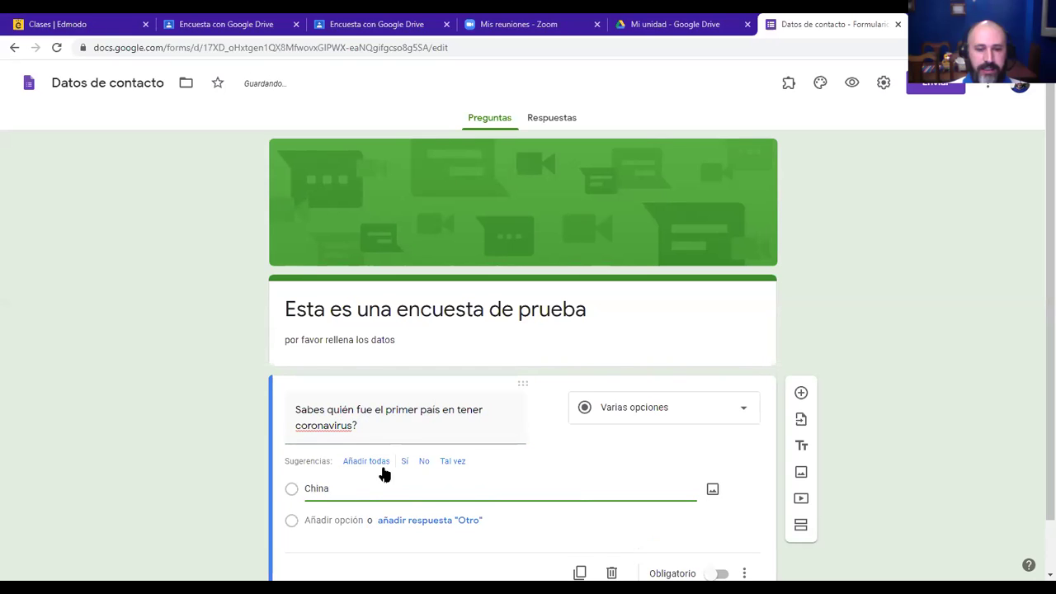
scroll(342, 465, down, 1)
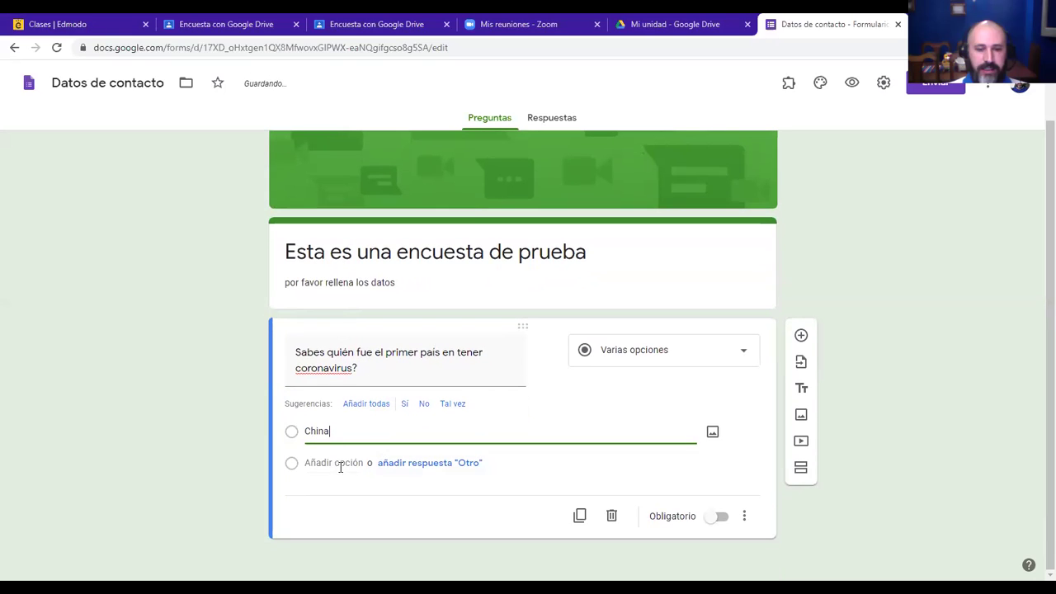
click(328, 463)
text(Es)
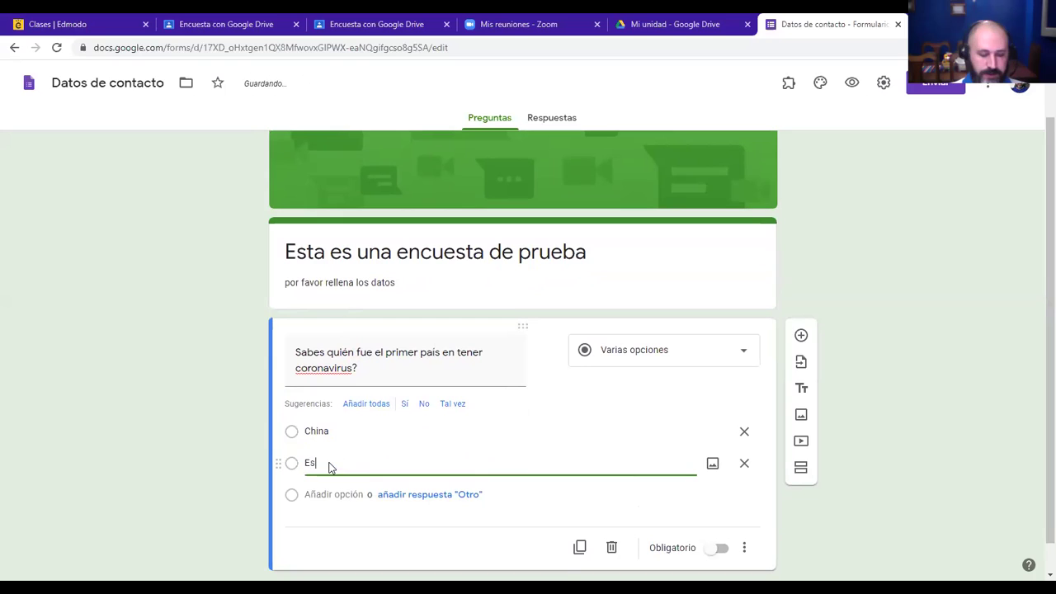
text(tados Unidos)
key(Return)
text(España)
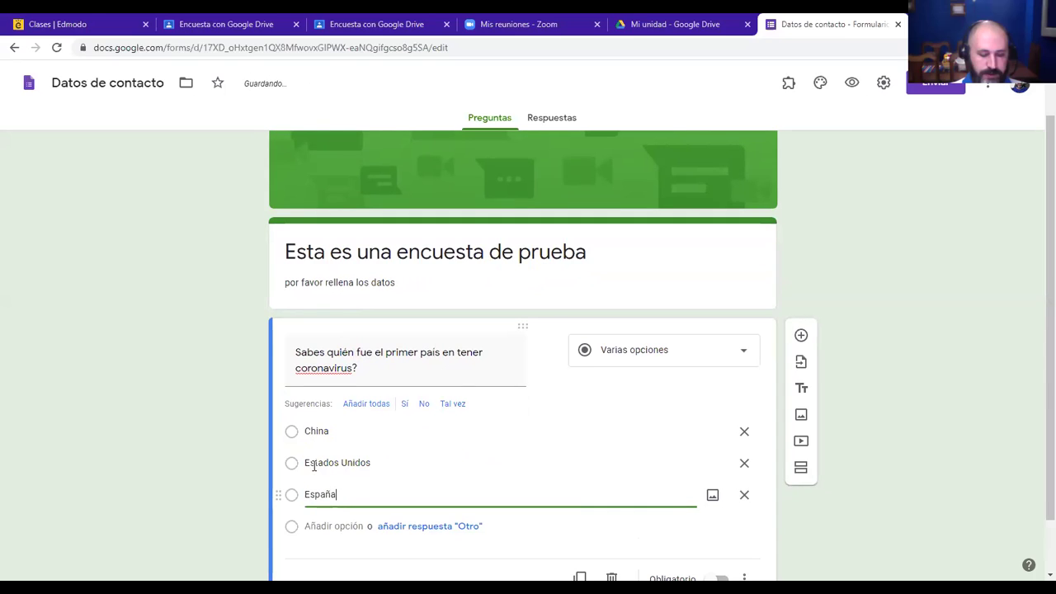
Step: Add the question "Hay vacuna contra el coronavirus" with the suggested answer options Sí and No
scroll(700, 383, down, 2)
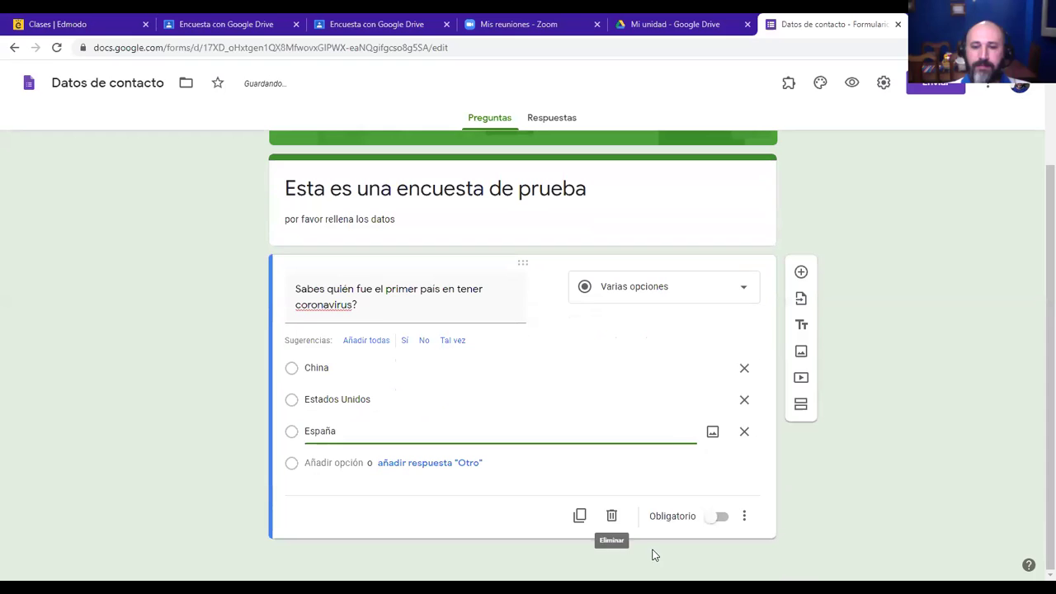
click(801, 272)
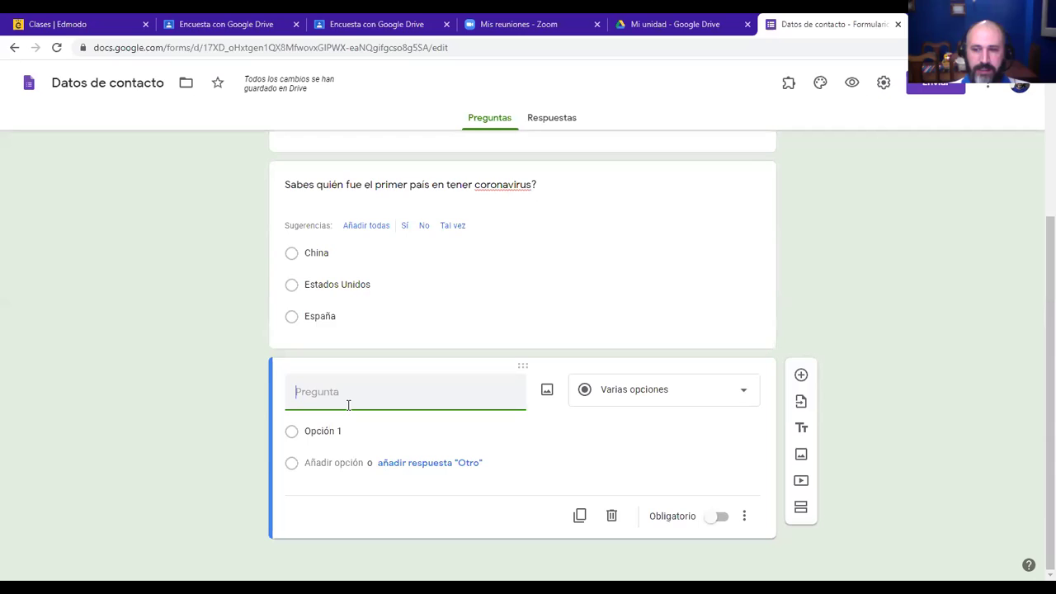
text(Hay vacuna contra el coronavirus)
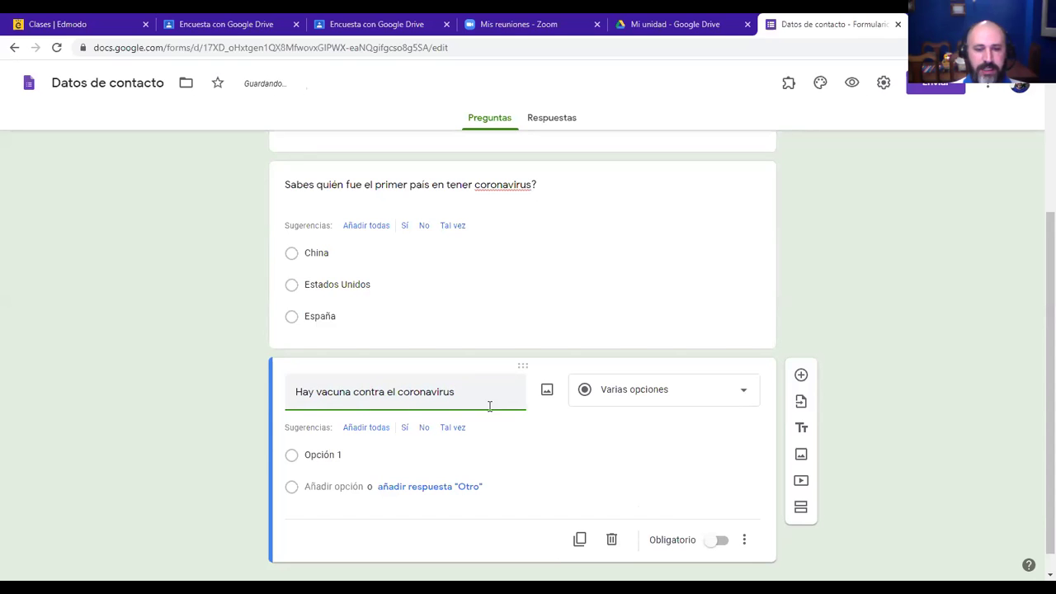
click(336, 455)
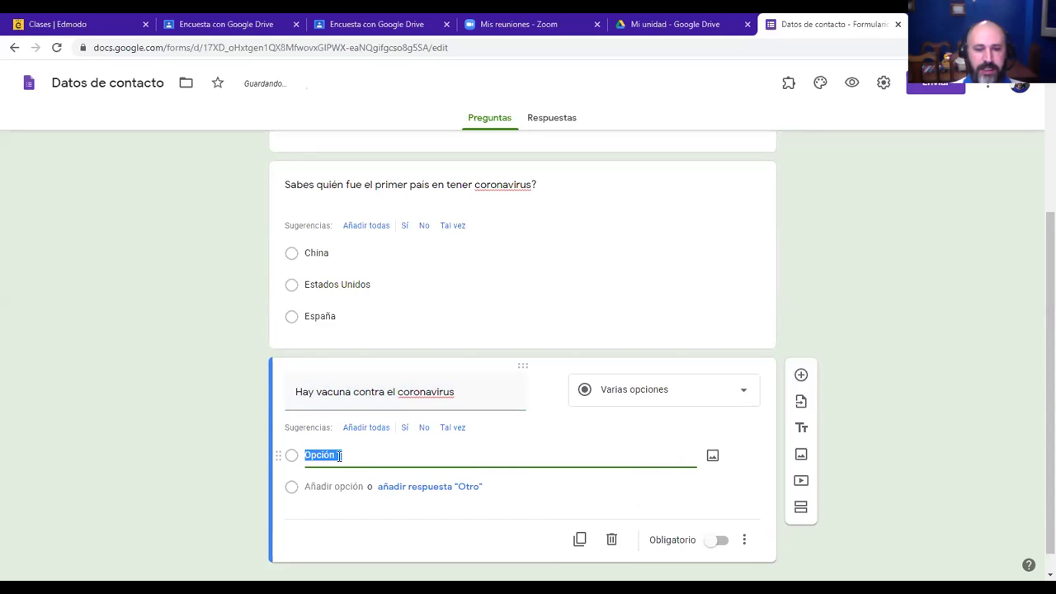
click(405, 428)
click(406, 428)
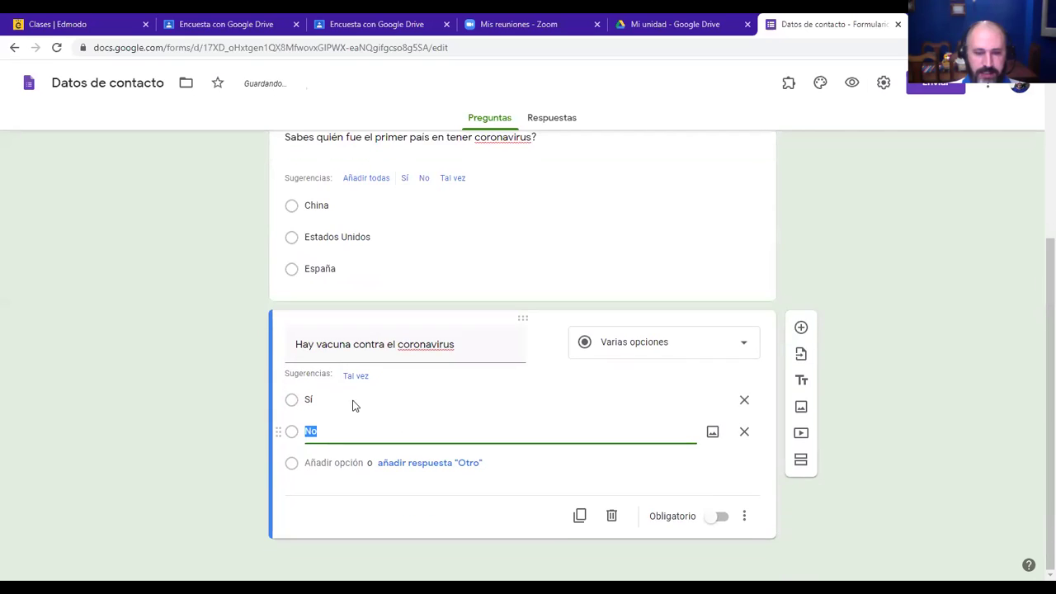
Step: Add a third multiple-choice question reading "Cuanto tiempo dura la los sintomas de la enfermedad"
click(801, 327)
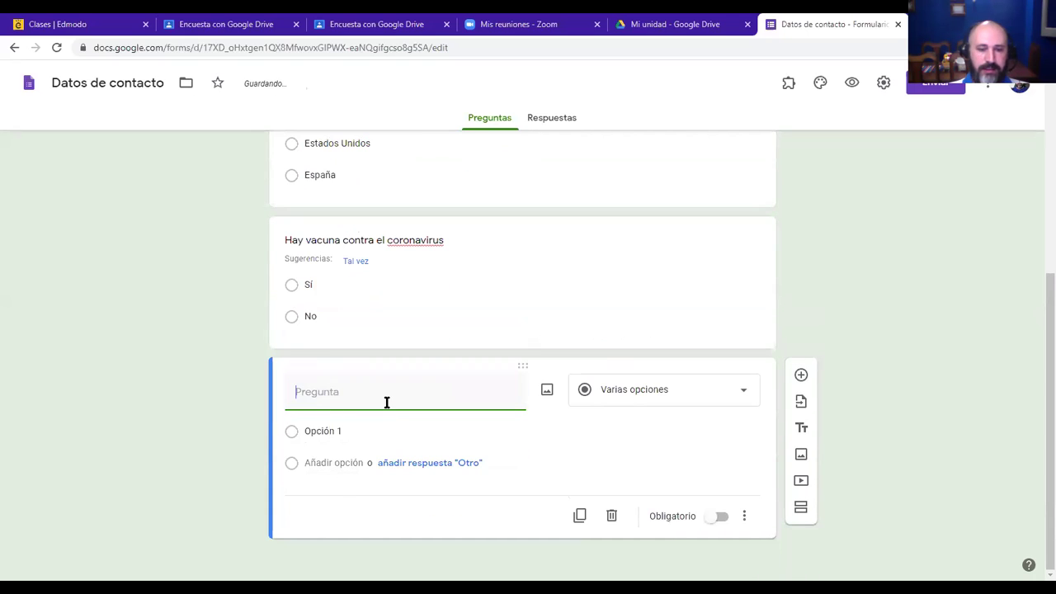
text(Cuanto)
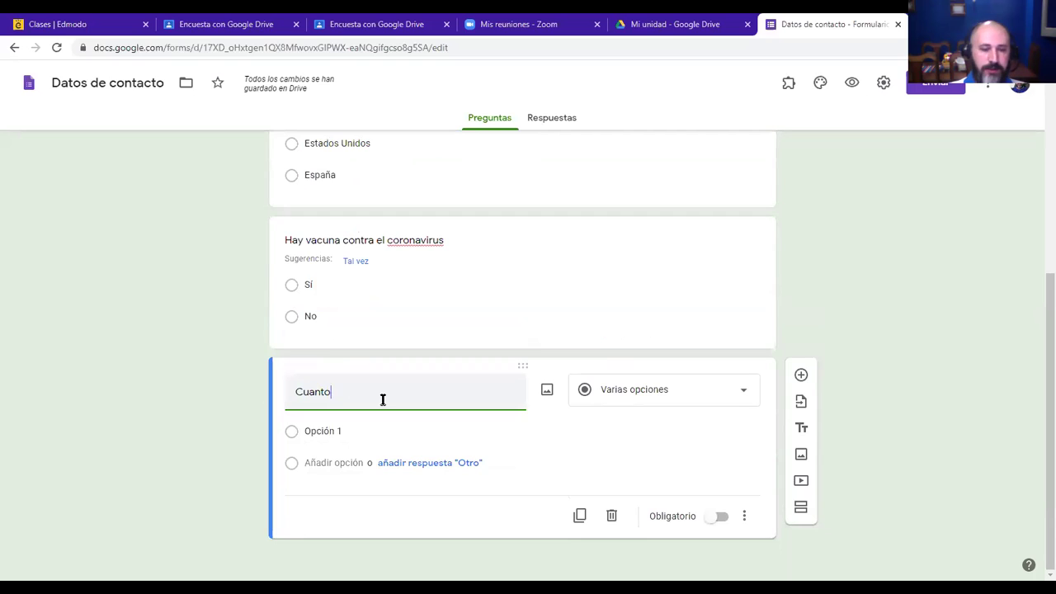
text( tiempo dura la los sintoma)
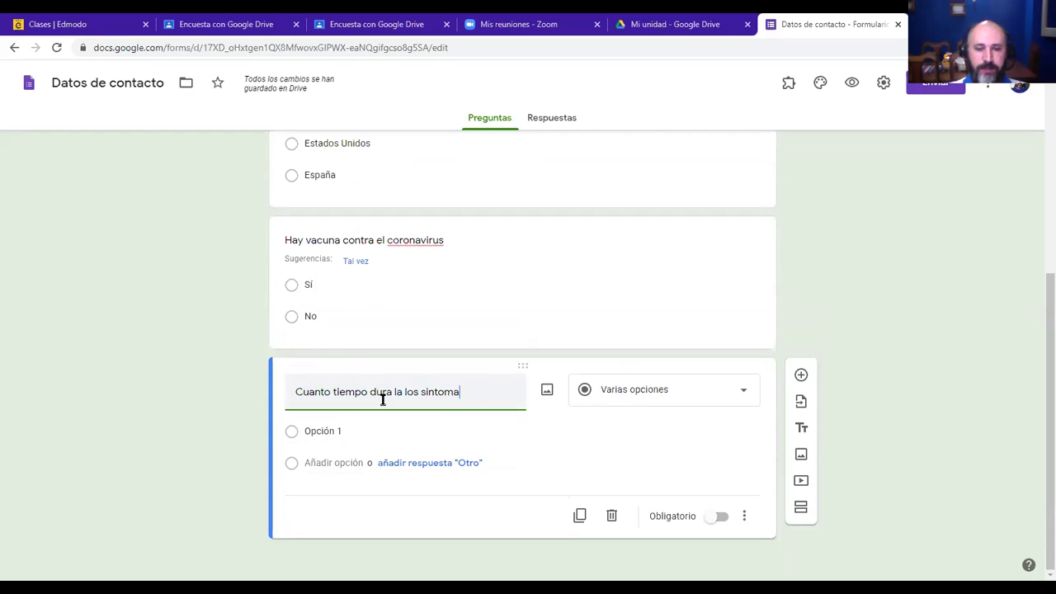
text(s de la)
key(BackSpace)
text(fermedad)
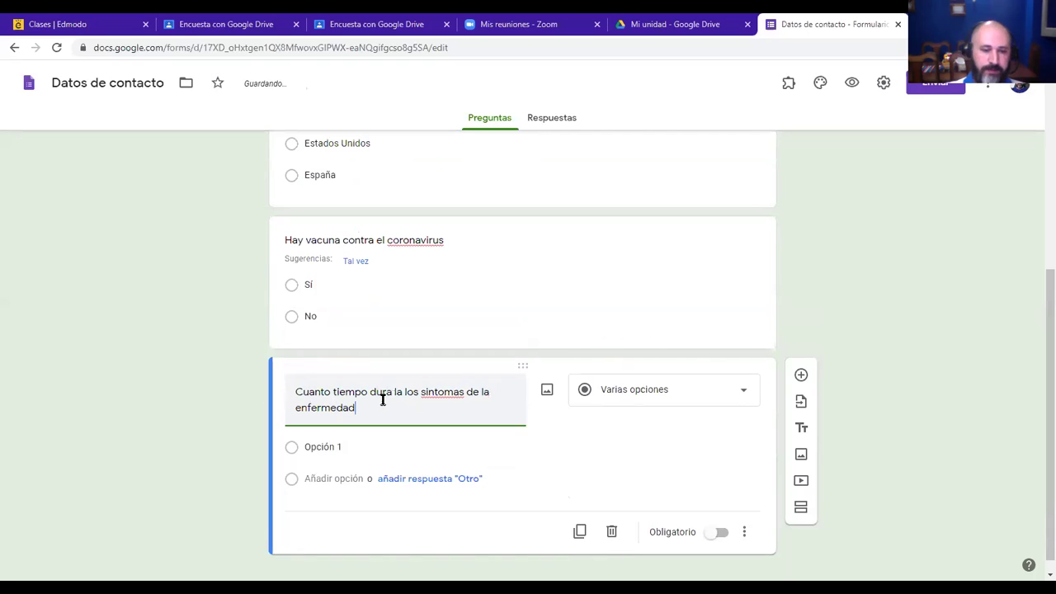
Step: Give the symptom-duration question the answer options "5 dias", "10 días", "15 días" and "20 días"
click(321, 446)
text(5 )
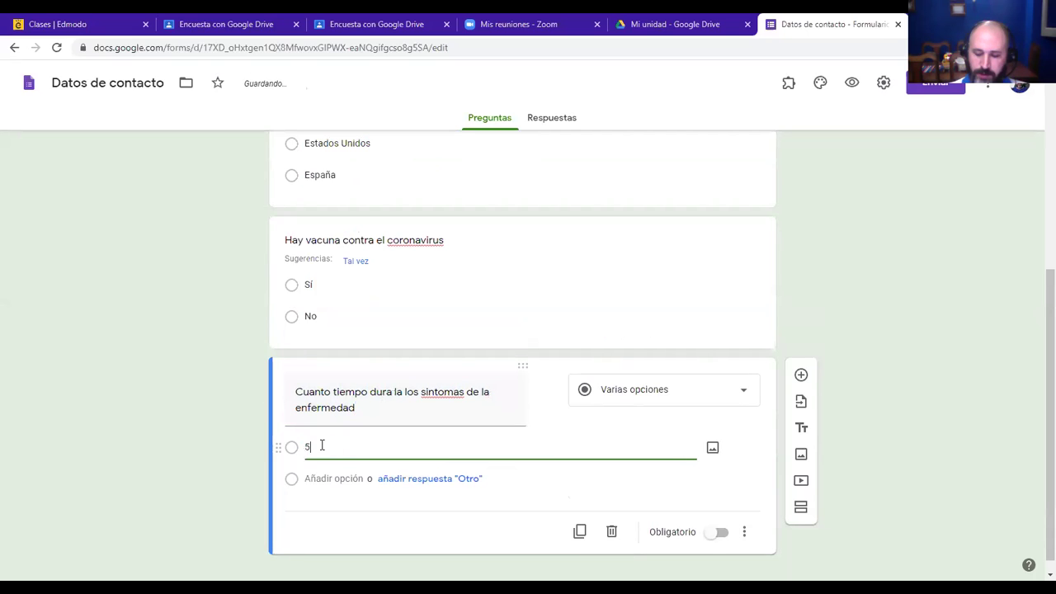
text(dias)
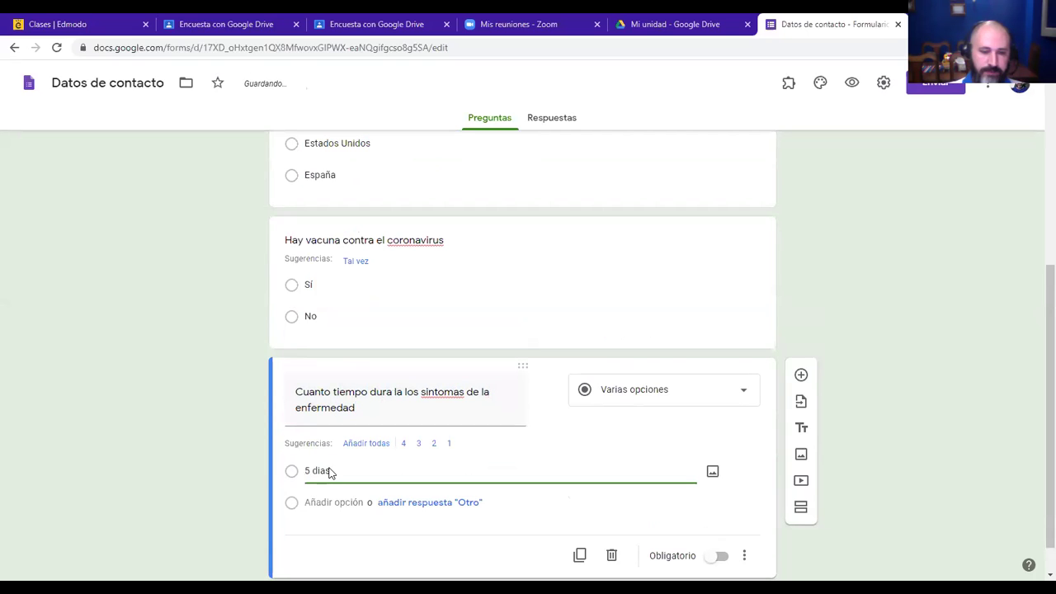
key(Return)
text(10 días)
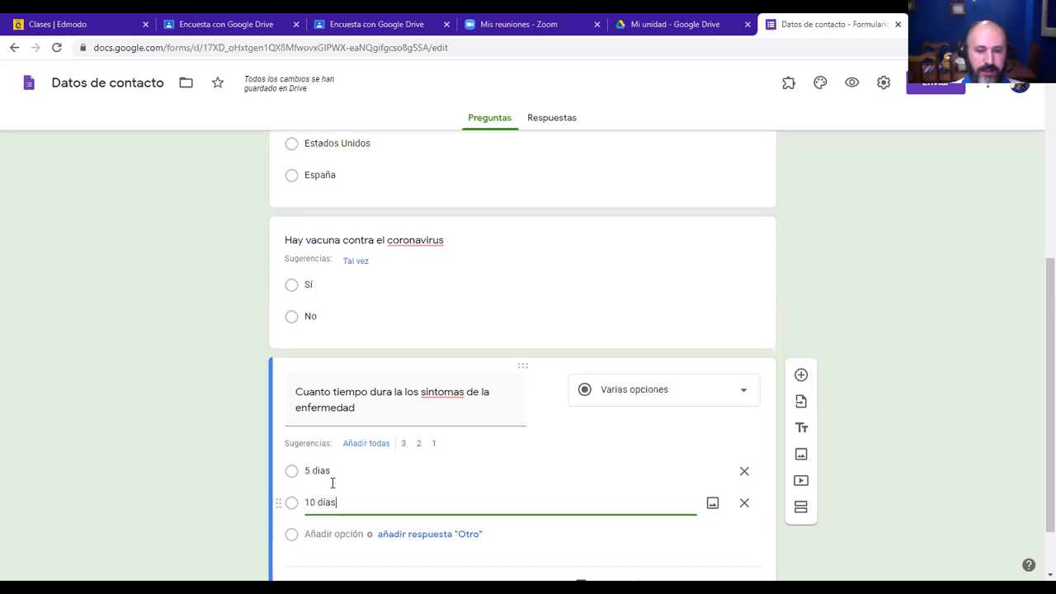
key(Return)
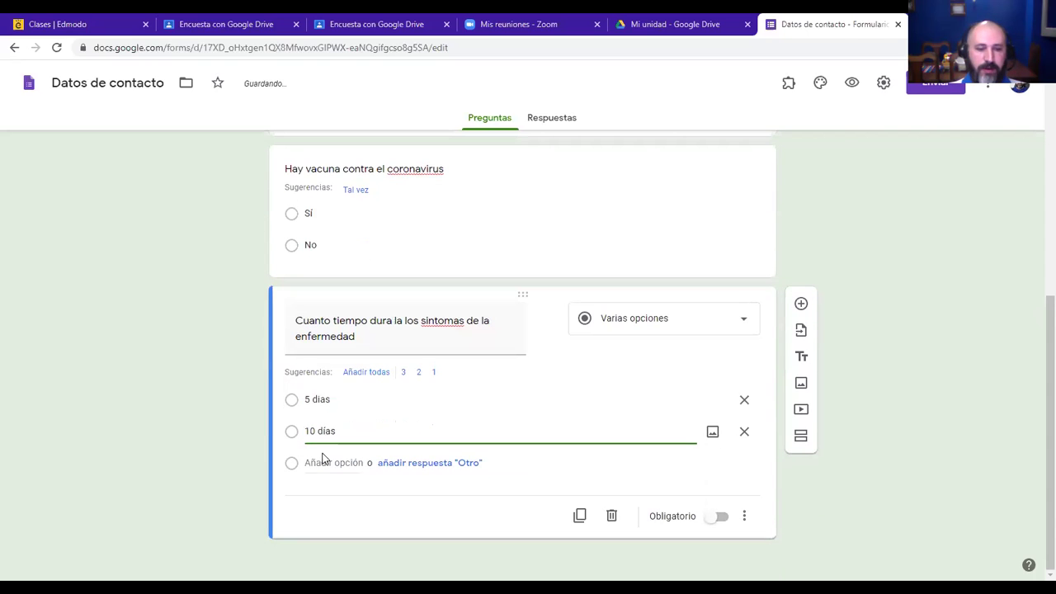
text(1)
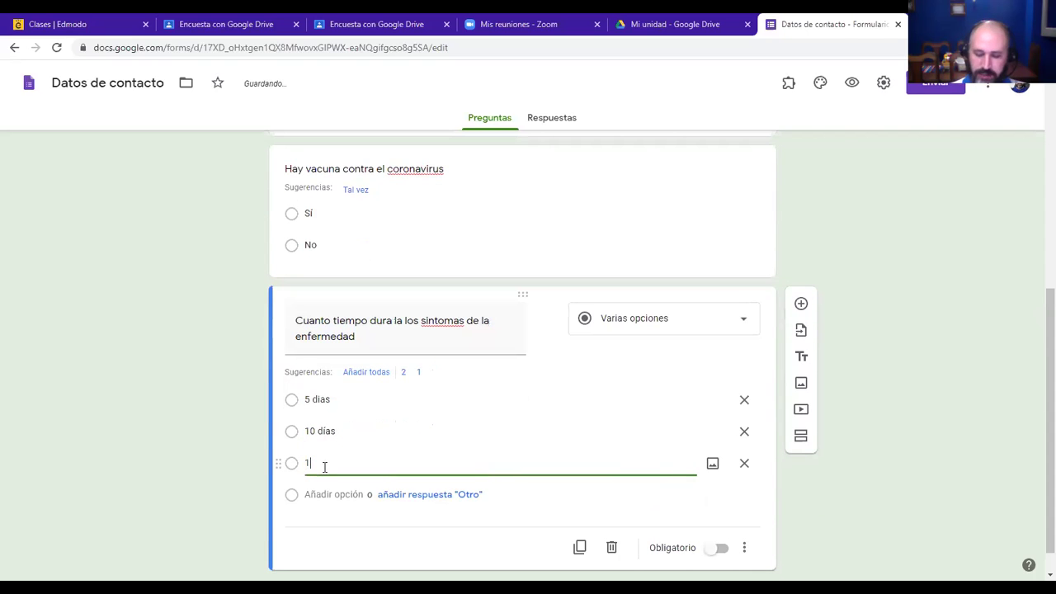
text(5 días)
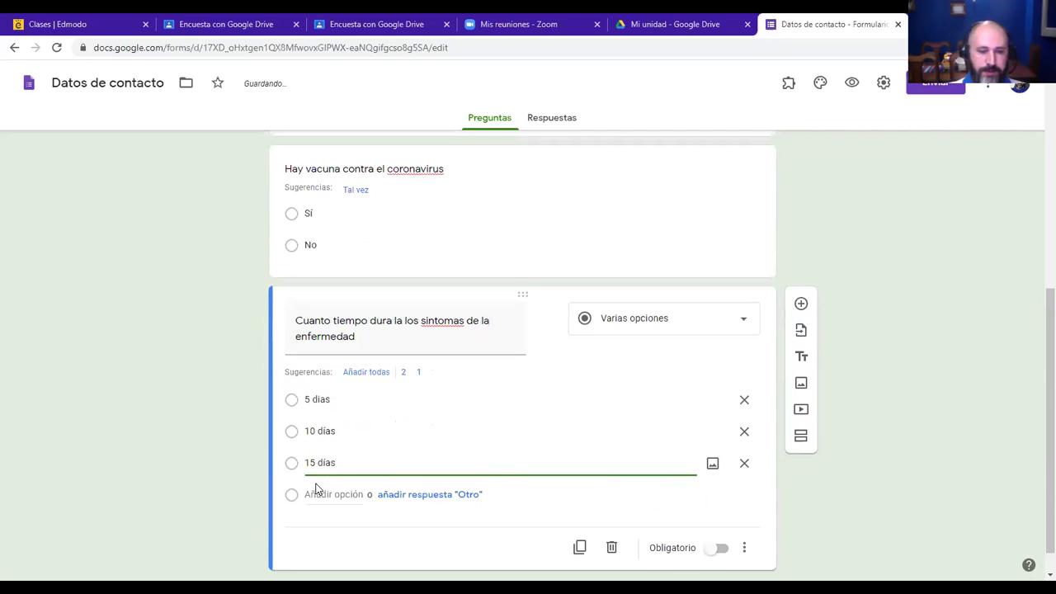
key(Return)
text(20 días)
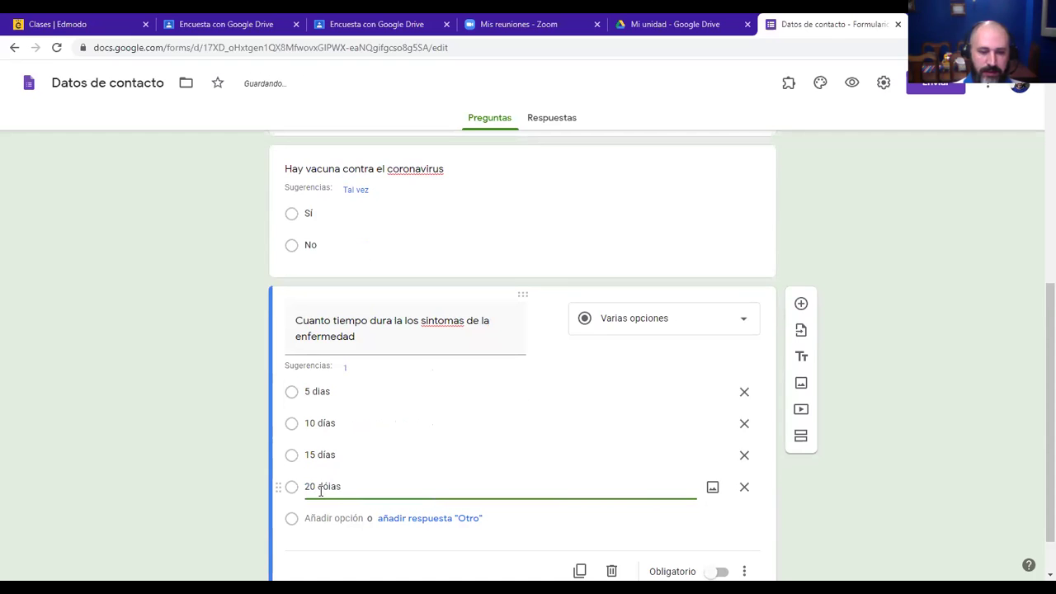
Step: Correct the spelling of the symptom-duration question's last answer option so it reads "20 días"
key(BackSpace)
key(BackSpace)
key(BackSpace)
text(ías)
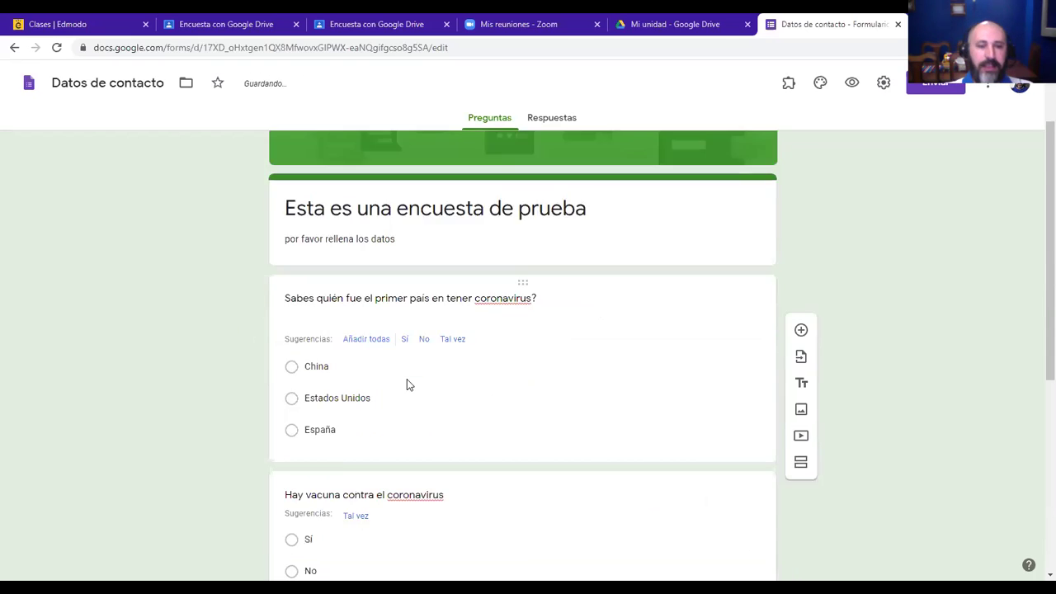
click(190, 264)
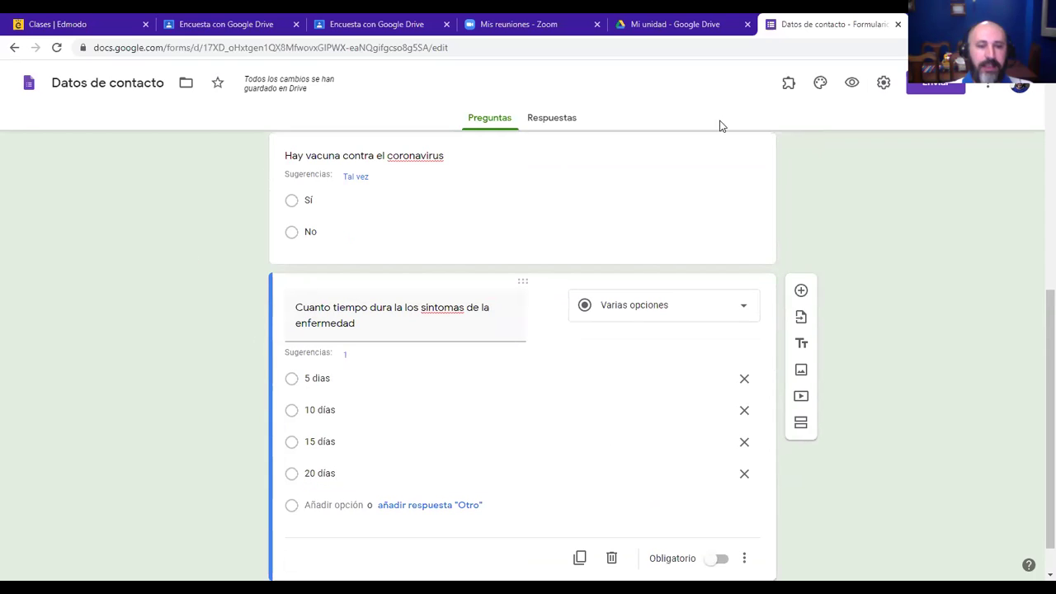
Step: Preview the survey and submit a test response with China, No and "15 días" as the answers
click(852, 84)
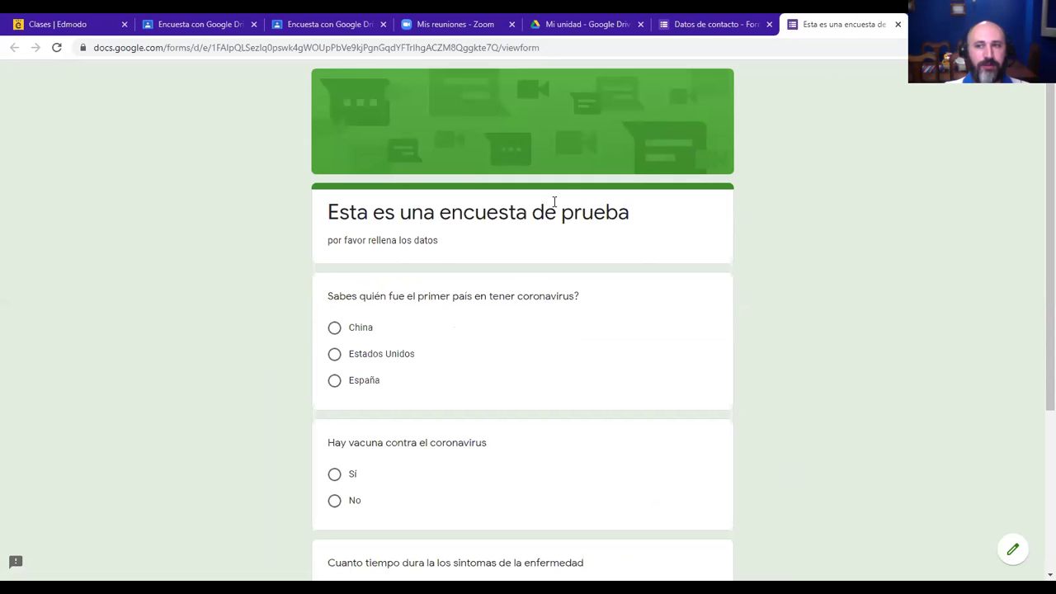
scroll(555, 206, down, 3)
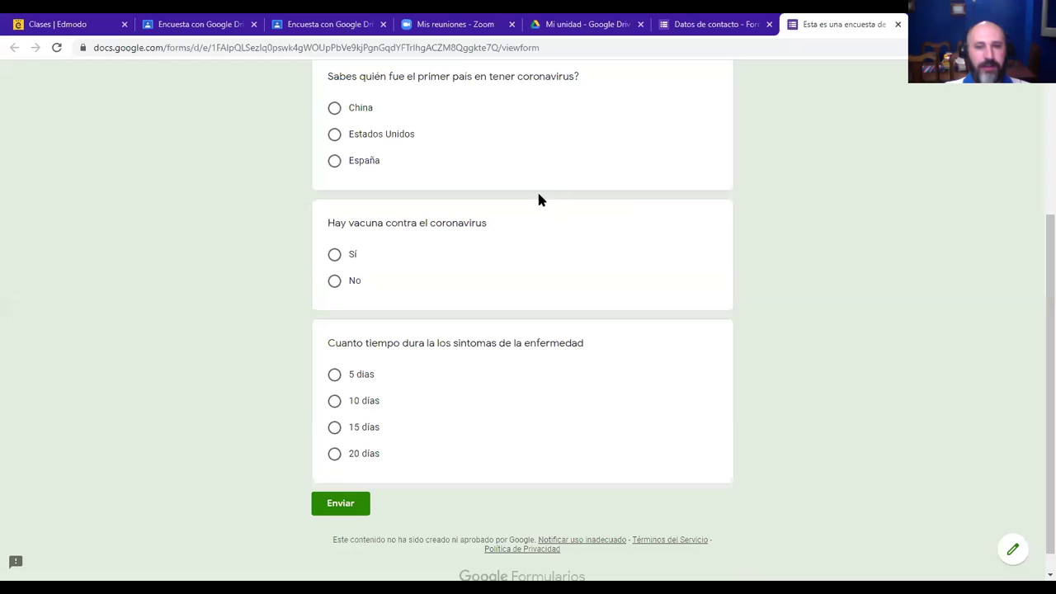
click(335, 114)
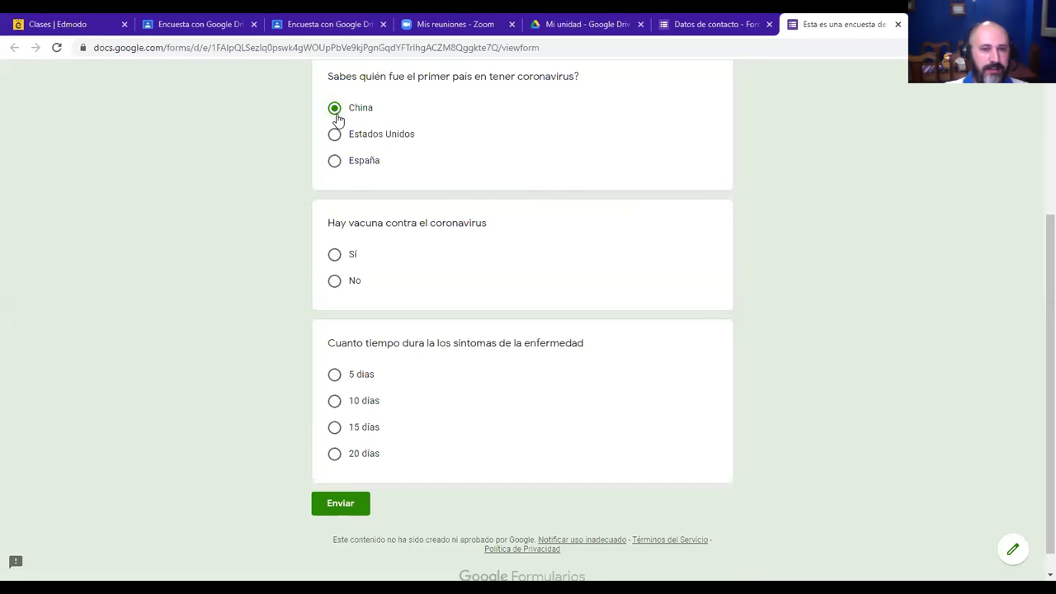
click(336, 283)
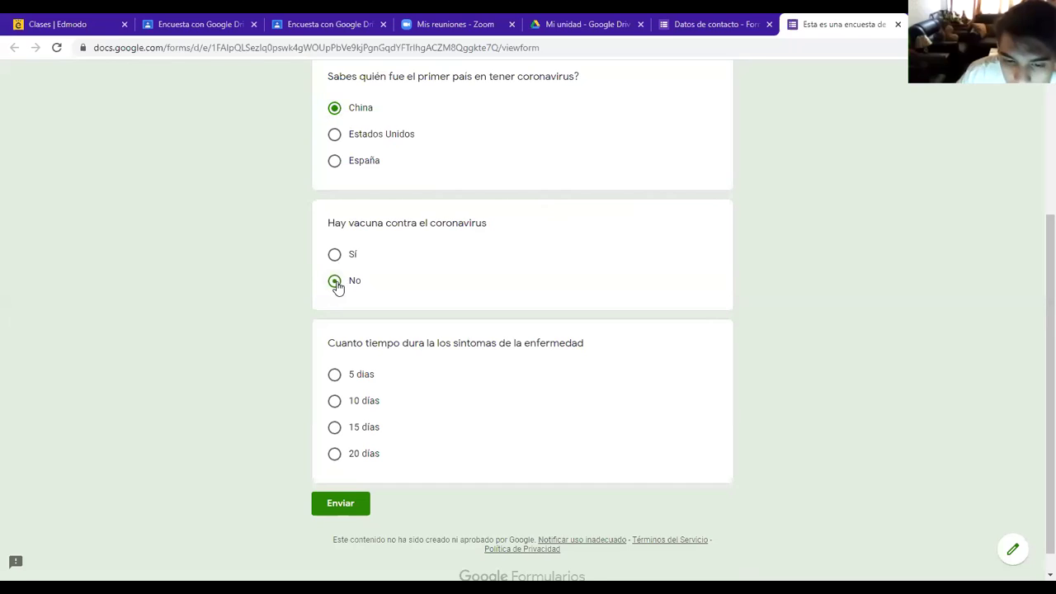
click(334, 430)
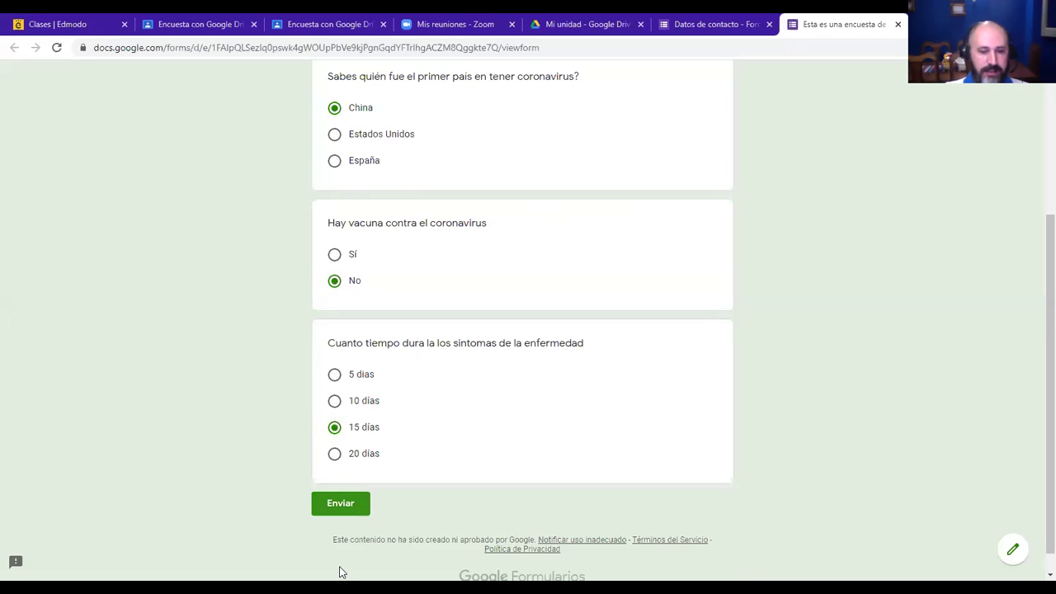
key(Return)
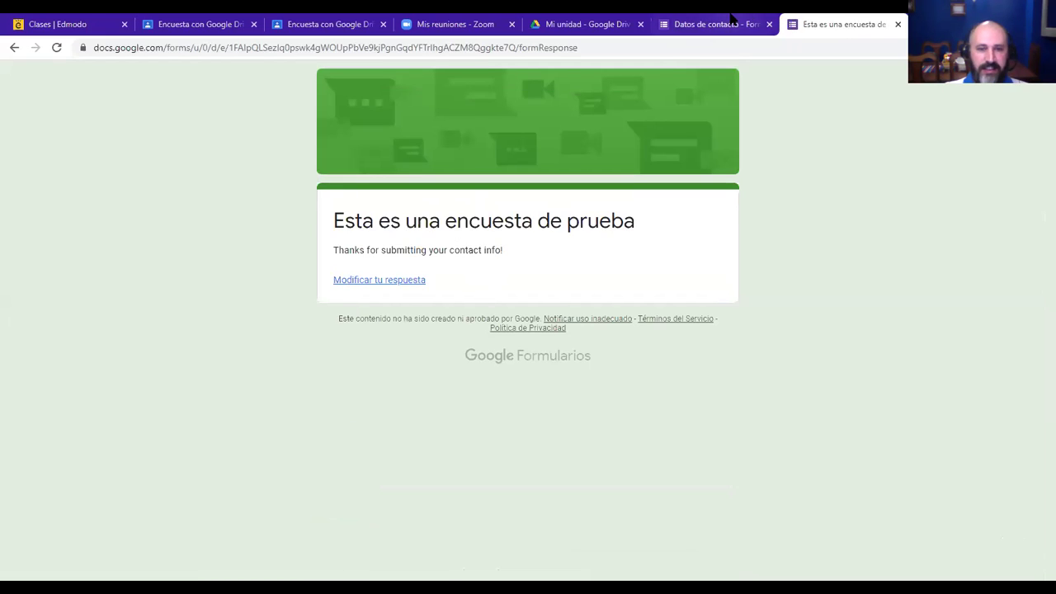
Step: Return to the form editor and review the summary charts of the survey's responses
click(732, 23)
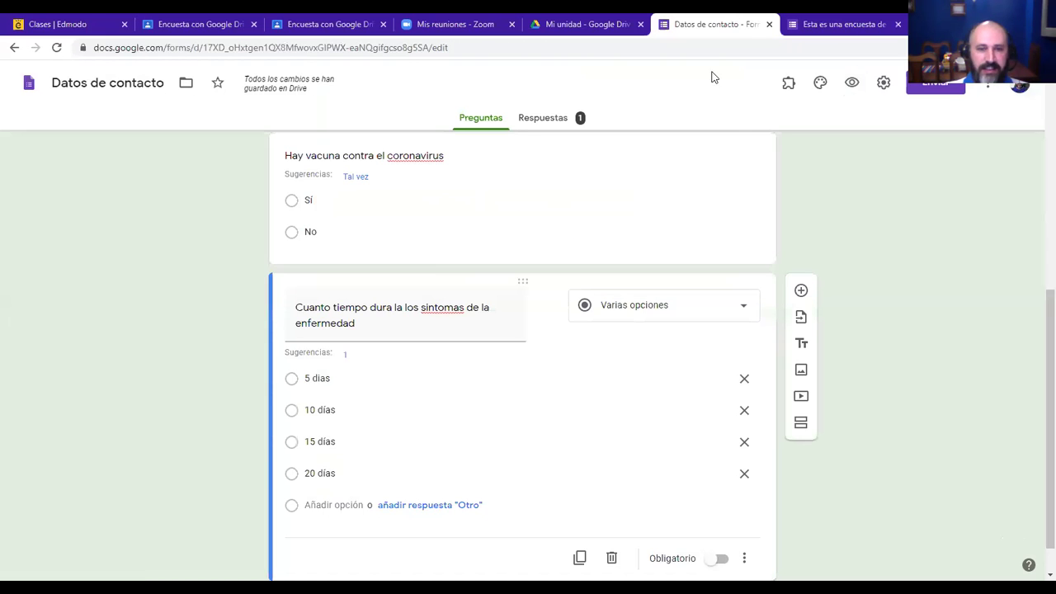
click(544, 120)
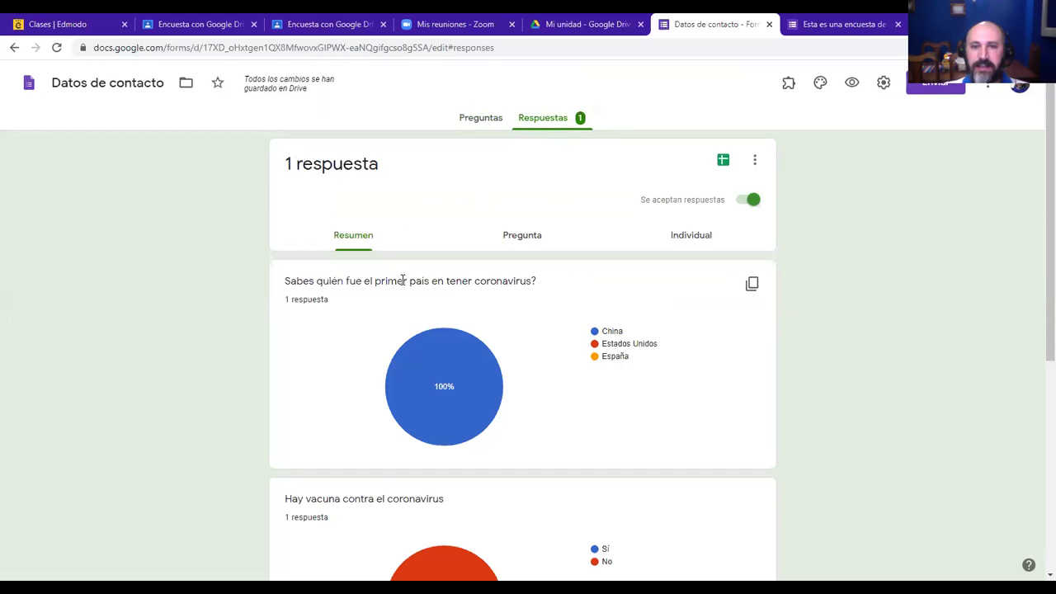
scroll(403, 280, down, 5)
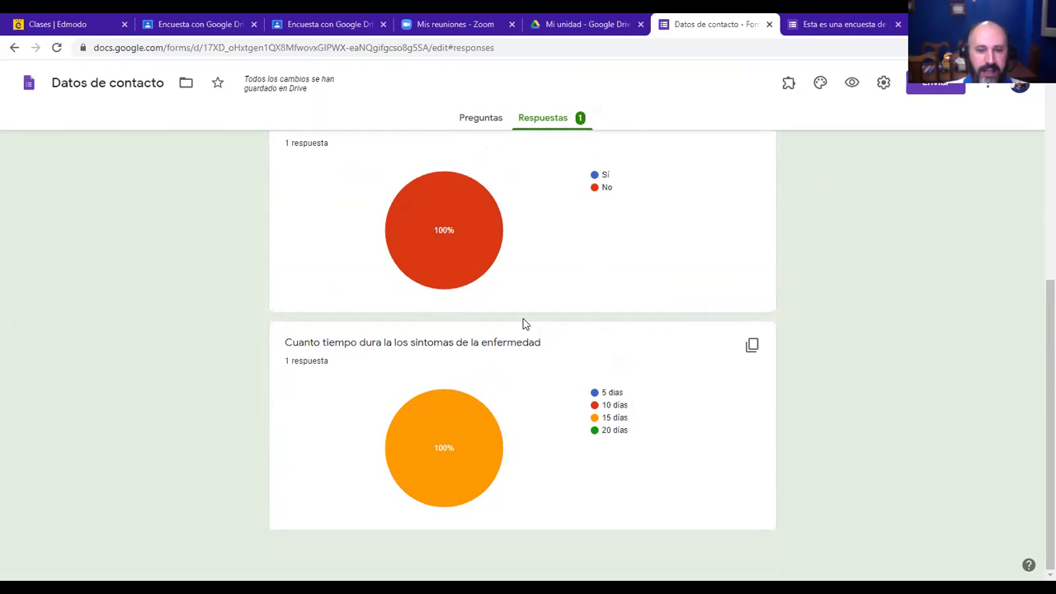
scroll(523, 322, up, 5)
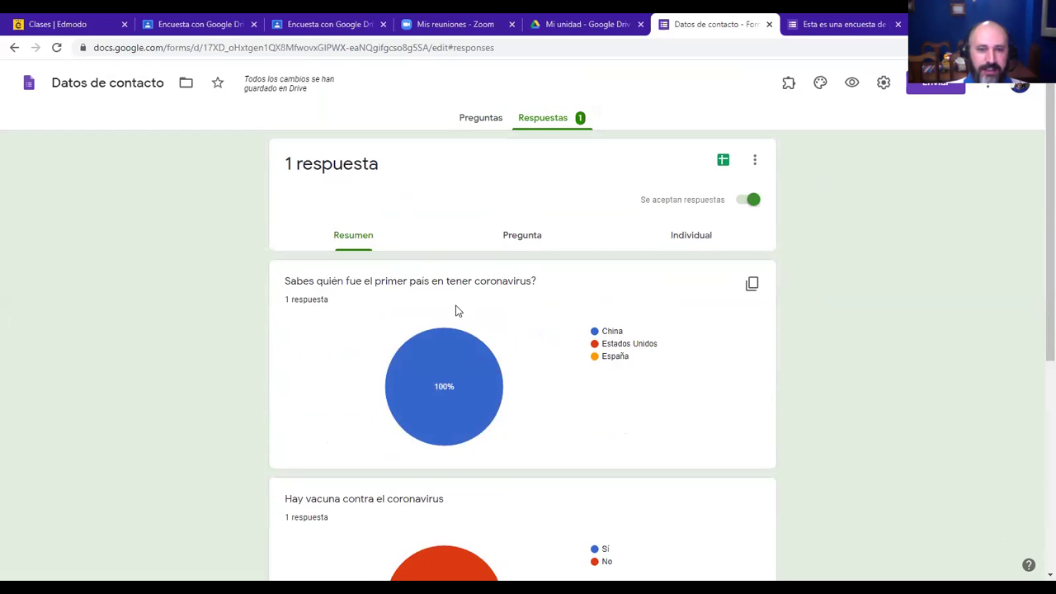
Step: Go back to the questions, preview the survey again, close the earlier preview and return to the form editor
click(479, 118)
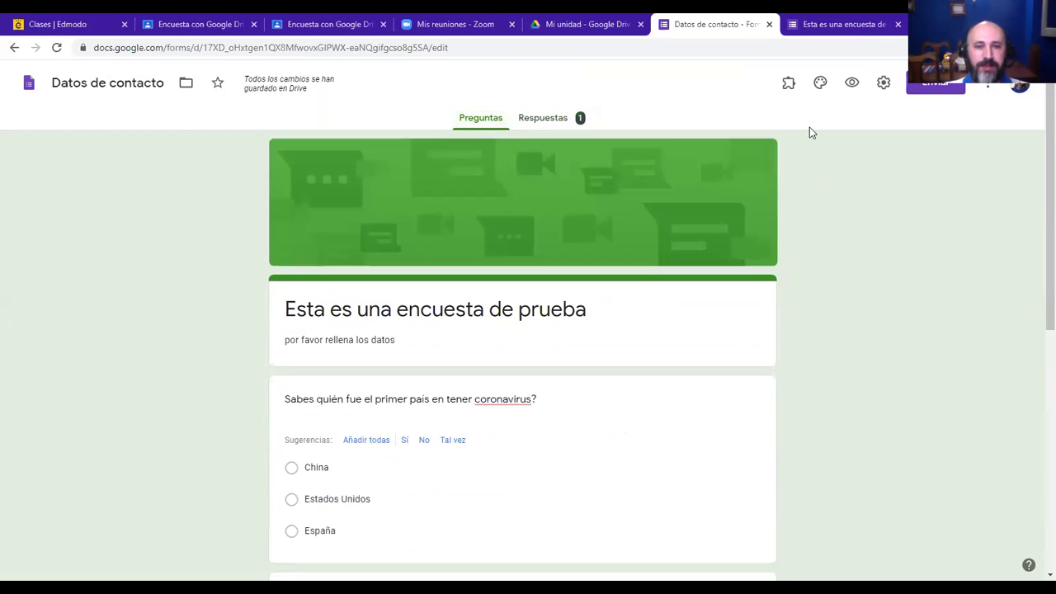
click(850, 86)
click(891, 26)
click(898, 25)
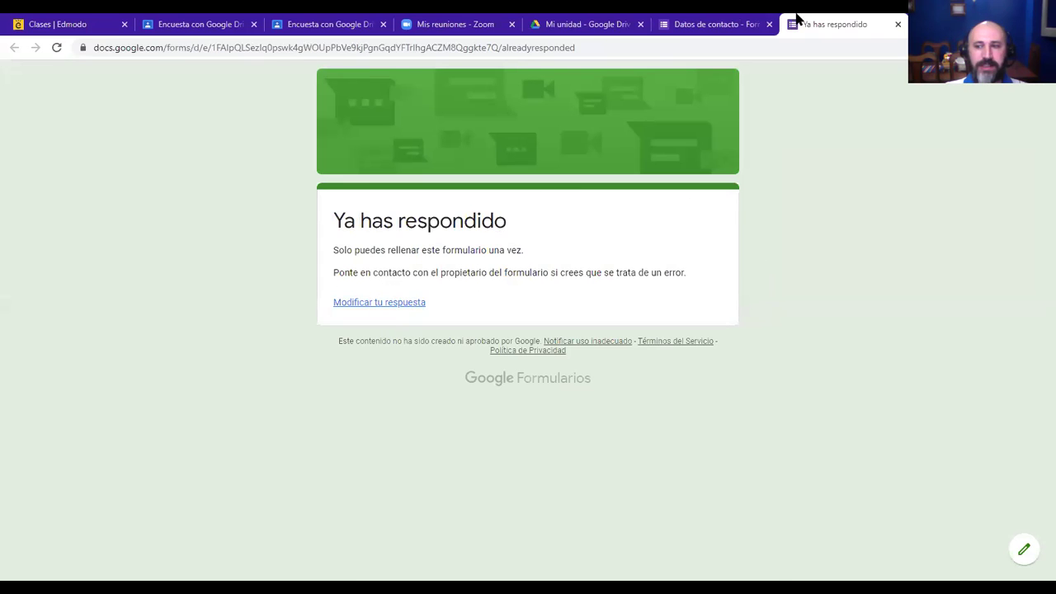
click(722, 20)
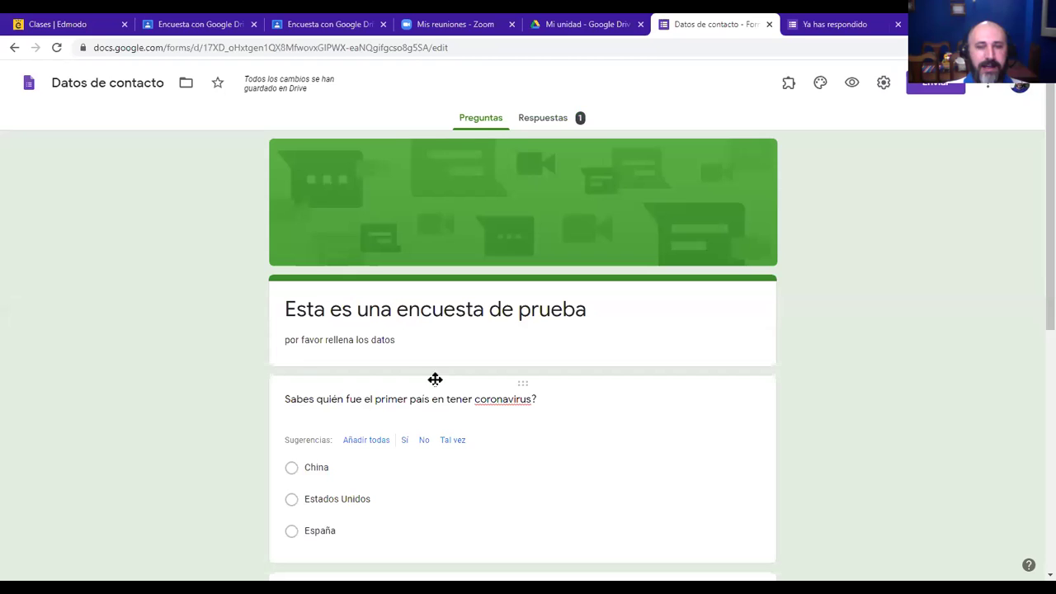
Step: Examine the survey responses by question and individually, and go through the summary charts of all three questions
scroll(388, 417, down, 3)
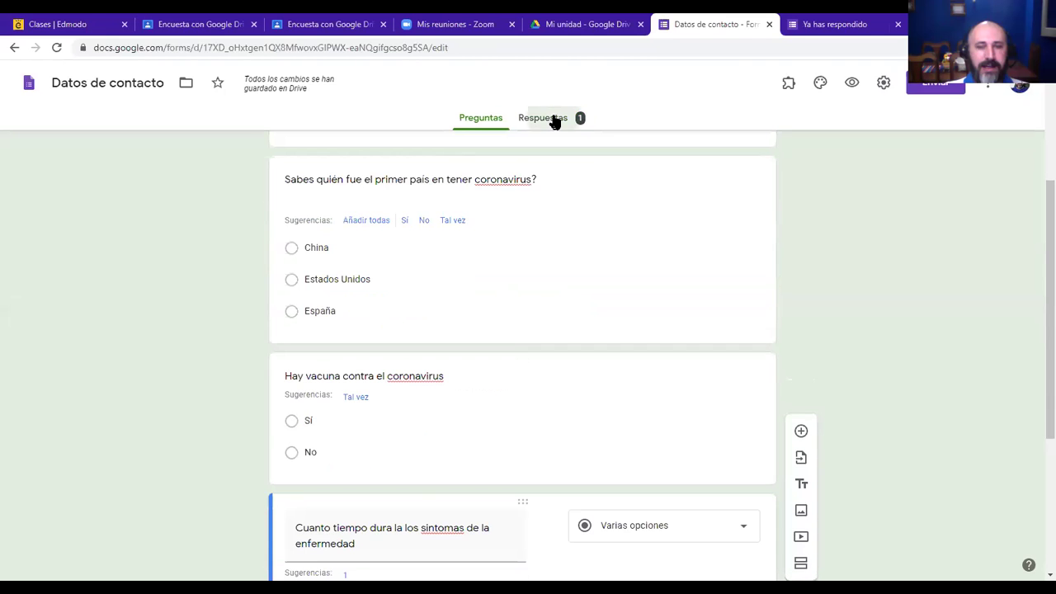
click(555, 117)
click(524, 240)
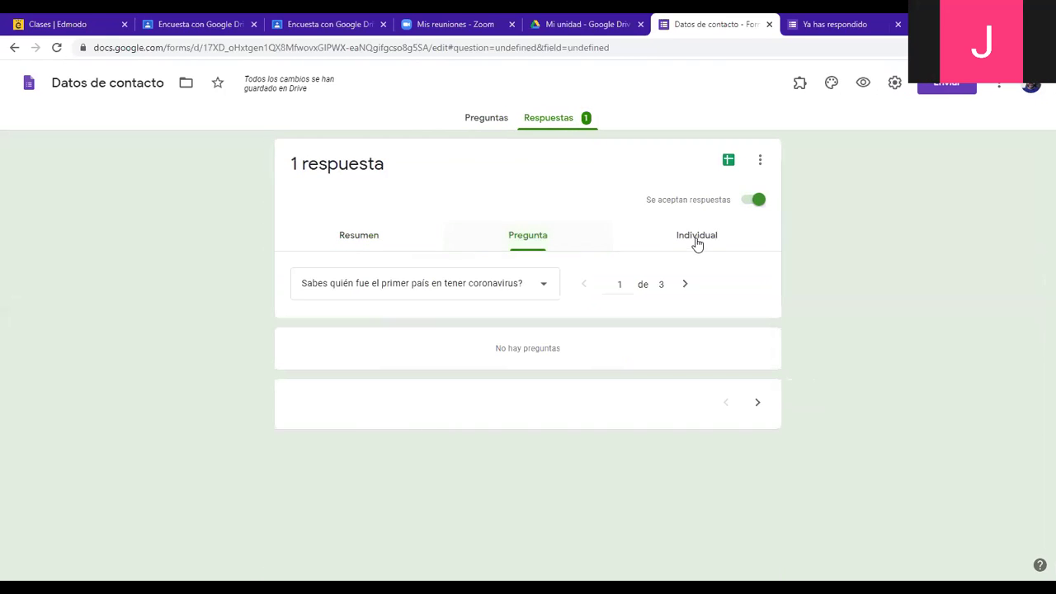
click(697, 240)
click(349, 239)
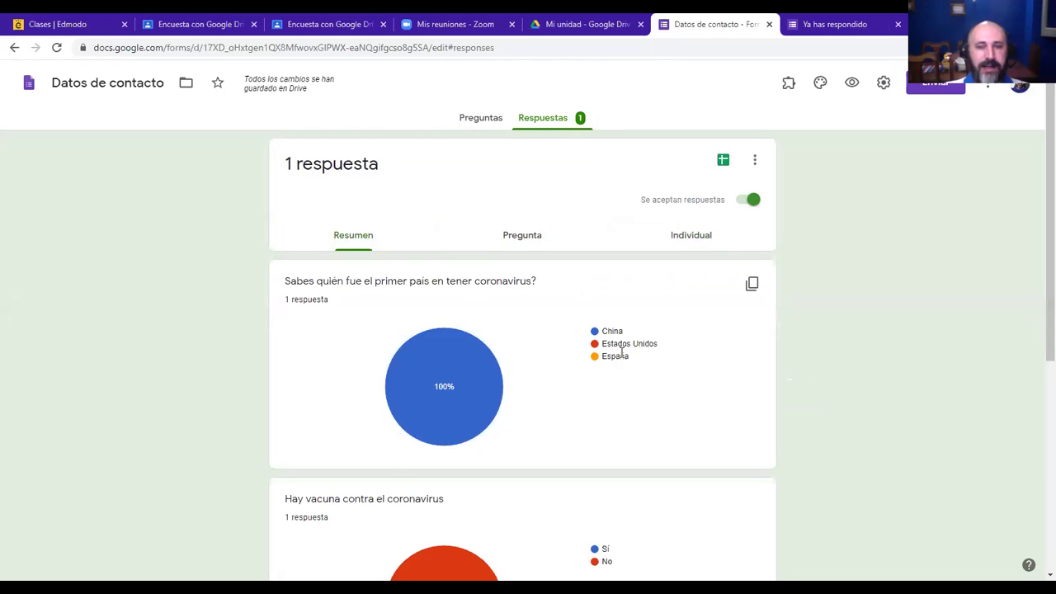
scroll(565, 429, down, 5)
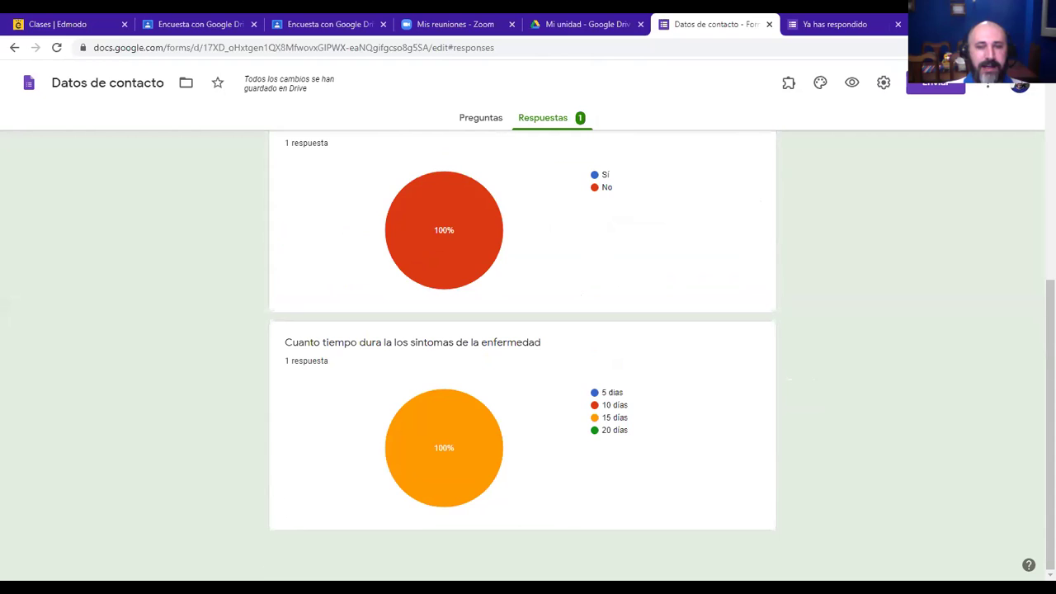
scroll(293, 345, up, 5)
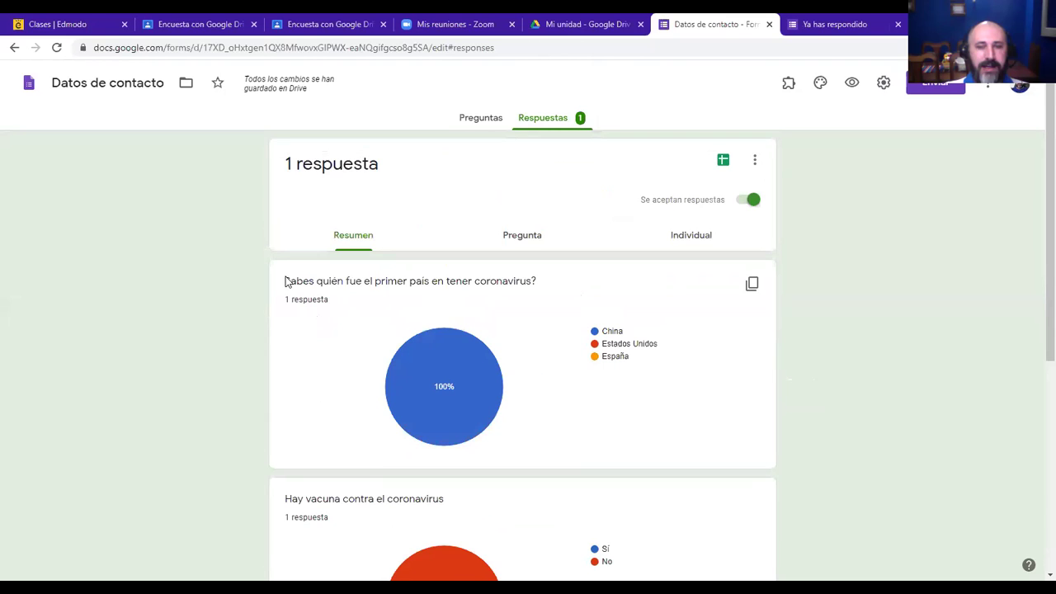
Step: Copy the question "Sabes quién fue el primer país en tener coronavirus?" from the response summary into cell B2 of an Excel sheet
drag(286, 282, 540, 281)
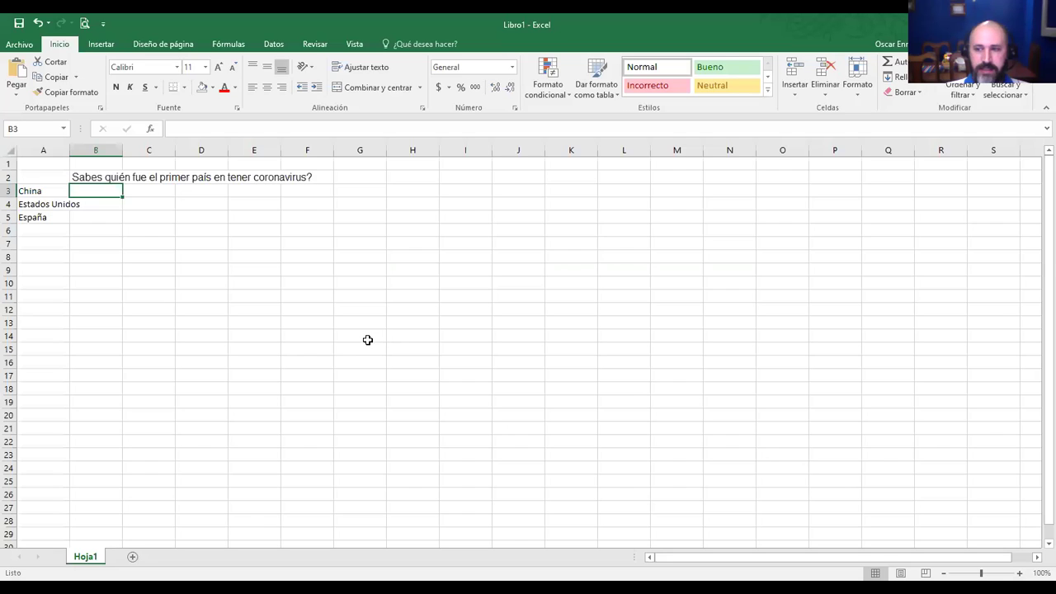
click(368, 340)
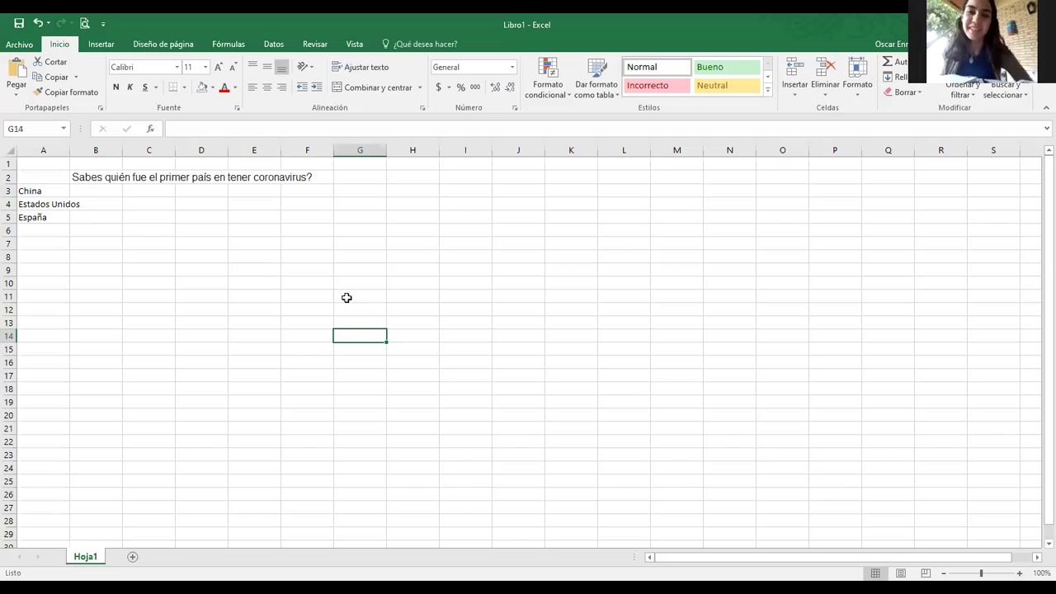
click(88, 180)
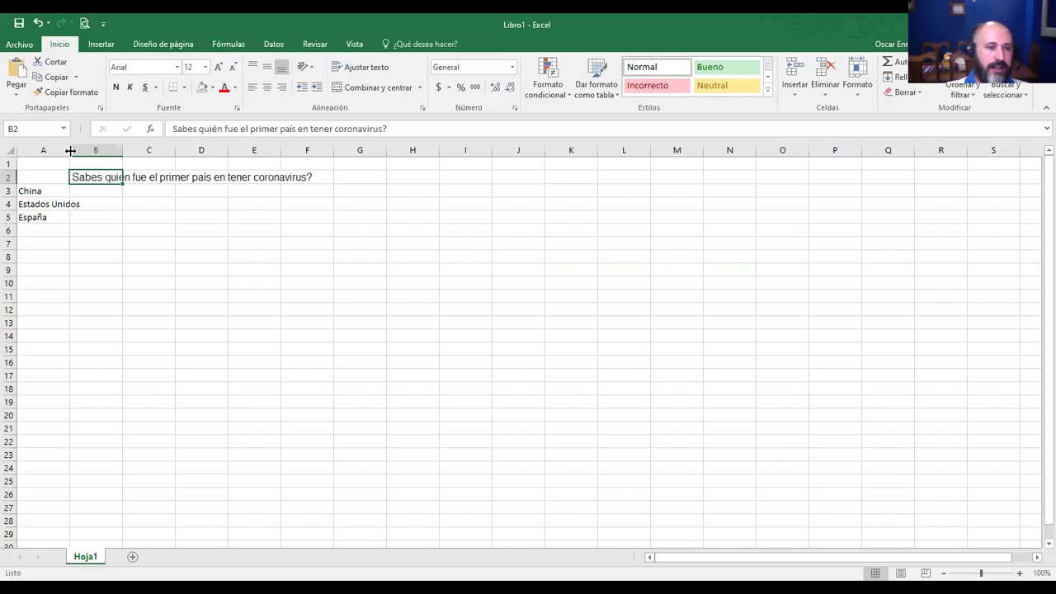
Step: Fit column A to its contents and enter 10 for China, 3 for Estados Unidos and 5 for España in column B
double_click(71, 151)
click(99, 193)
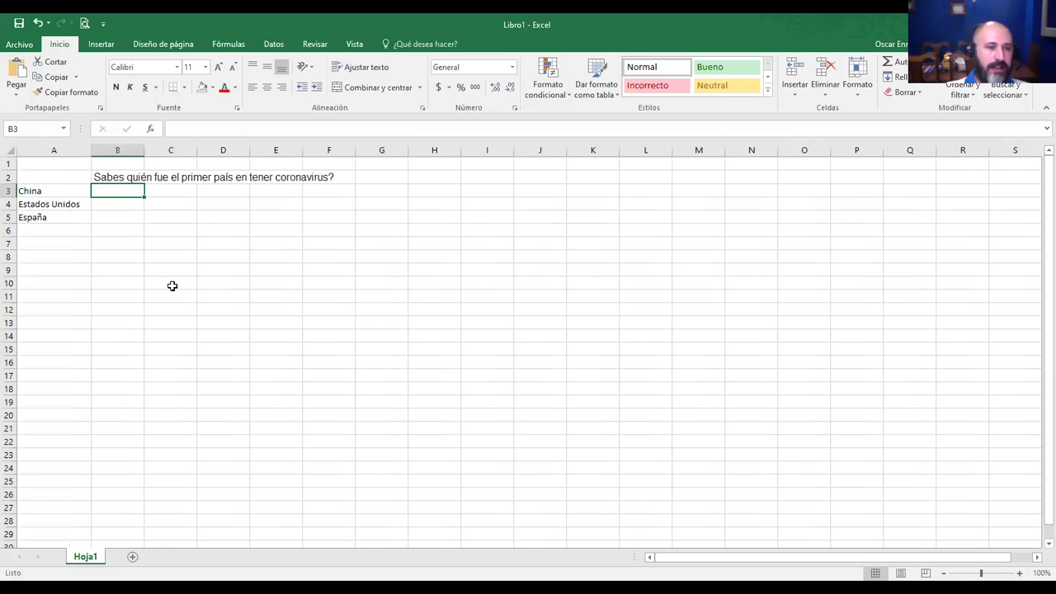
text(10)
key(Return)
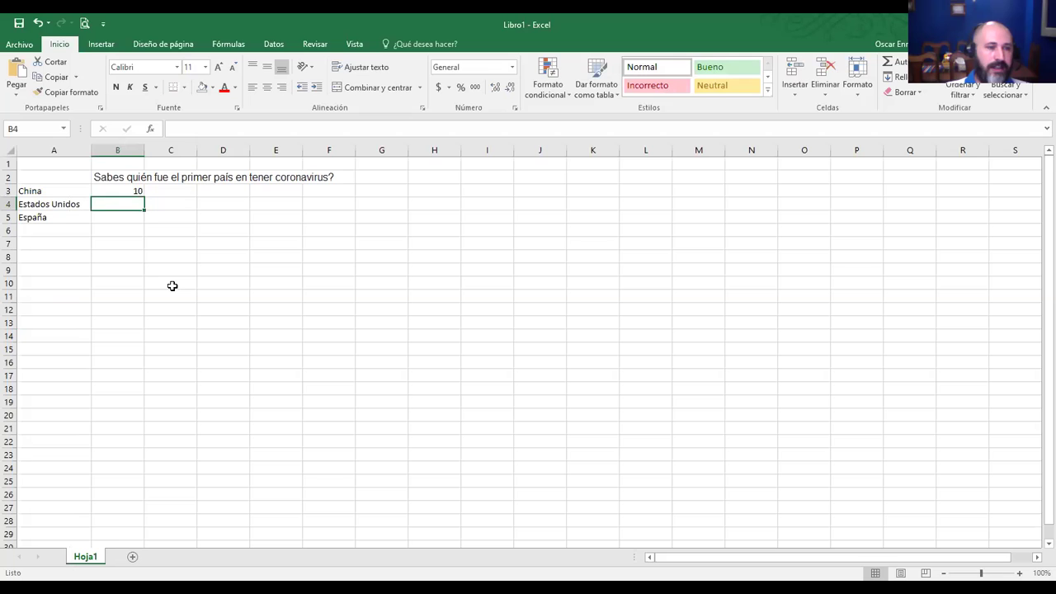
text(3)
key(Return)
text(58)
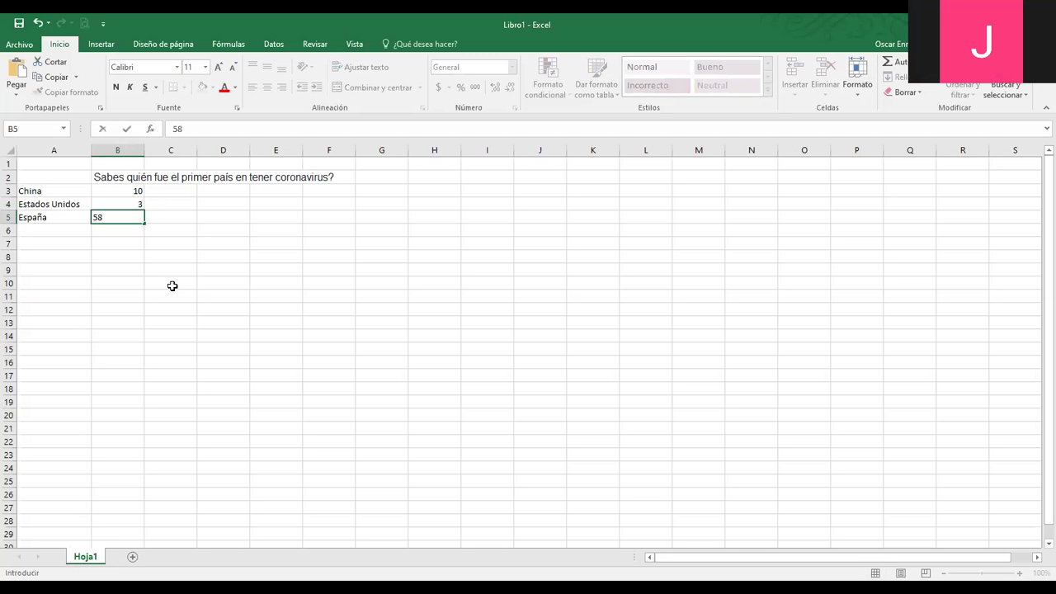
key(Return)
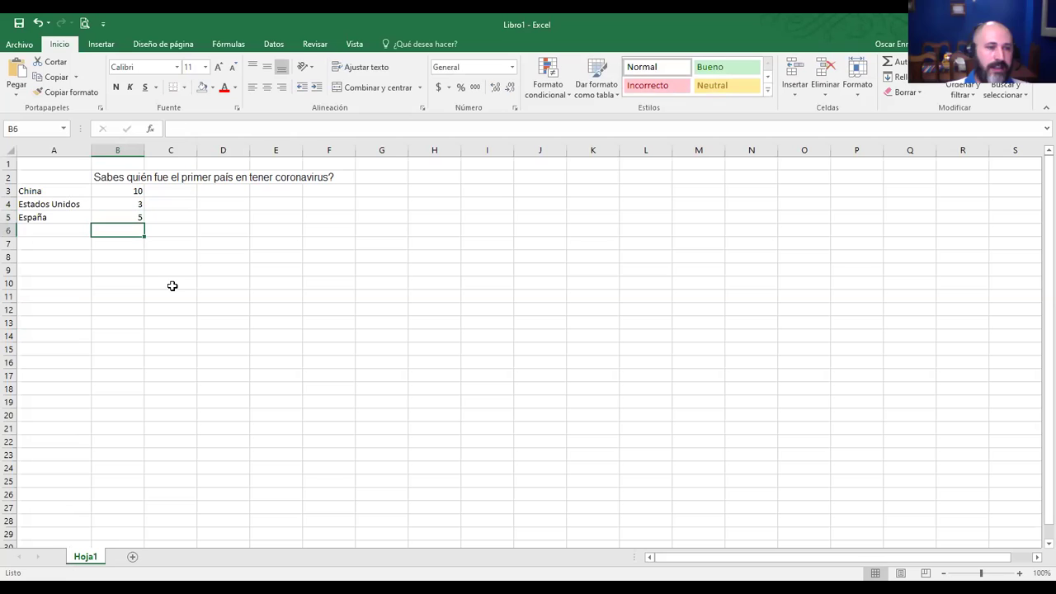
Step: Move the question text from cell B2 to A2, directly above the country names
click(97, 176)
drag(88, 178, 133, 219)
click(151, 279)
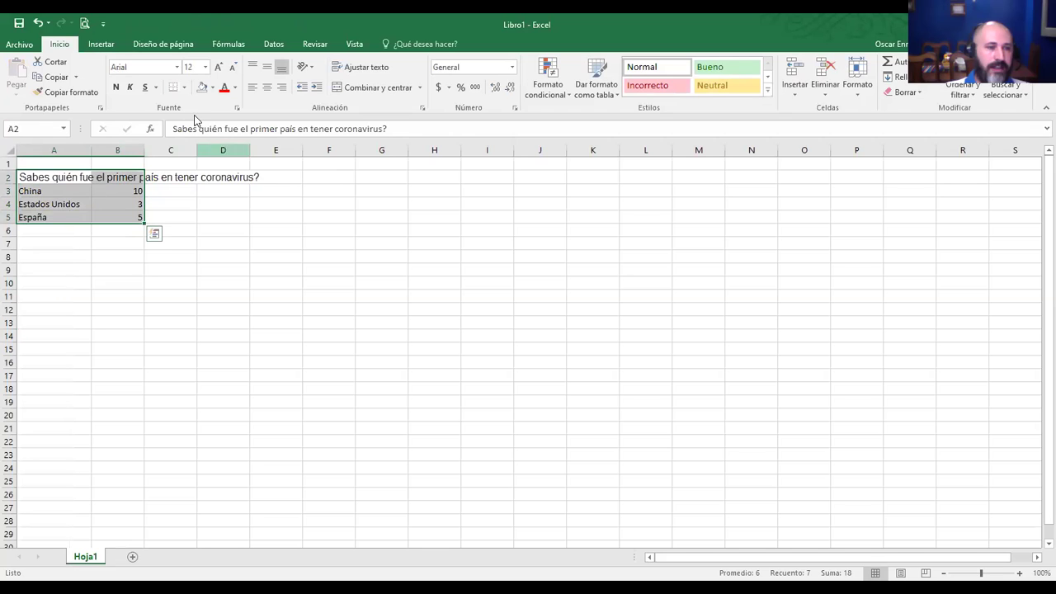
Step: Apply all borders to the table A2:B5 and widen column A to fit the question text
click(183, 87)
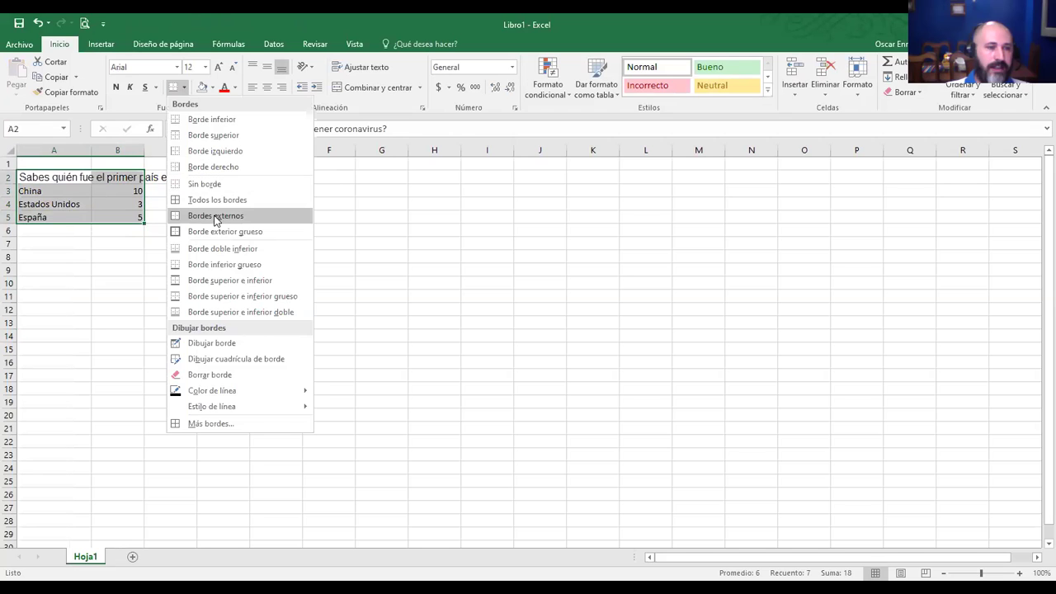
click(217, 200)
drag(144, 149, 273, 149)
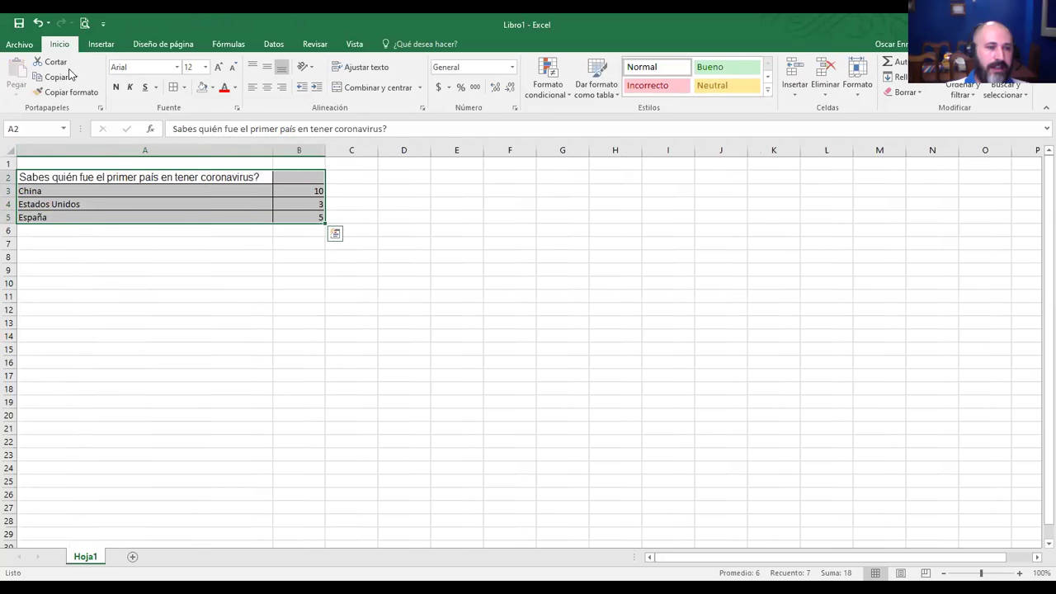
Step: Insert a 3D pie chart of the table A2:B5 and delete the question's entry from the chart legend
click(103, 41)
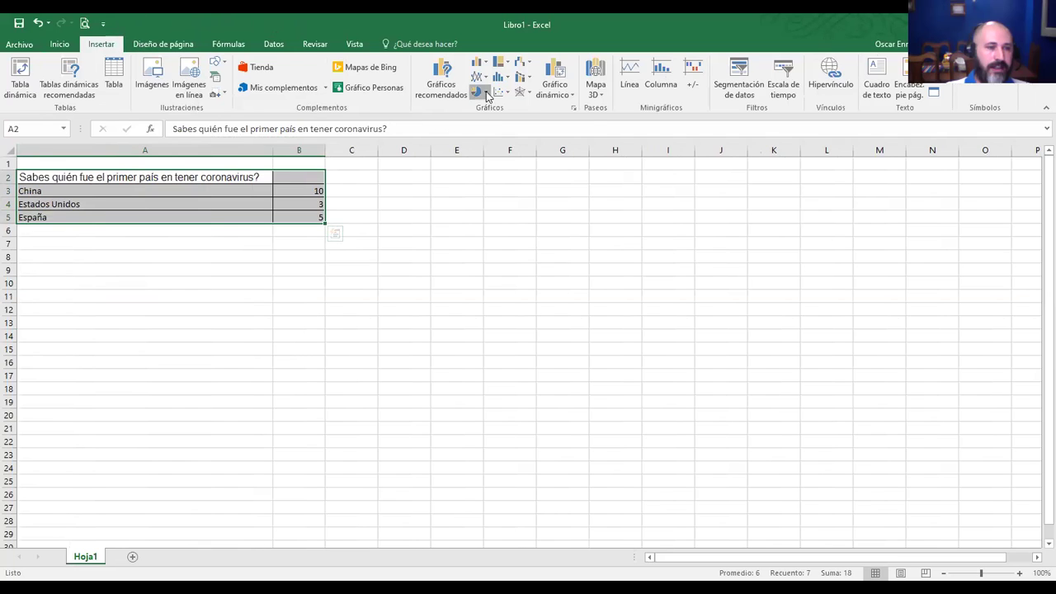
click(486, 95)
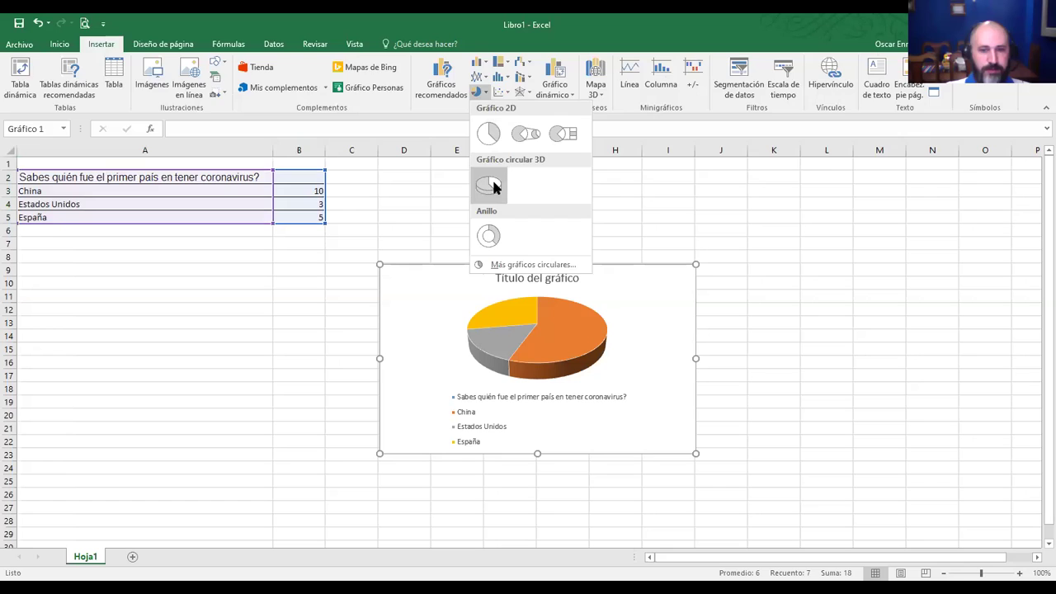
click(601, 399)
double_click(464, 402)
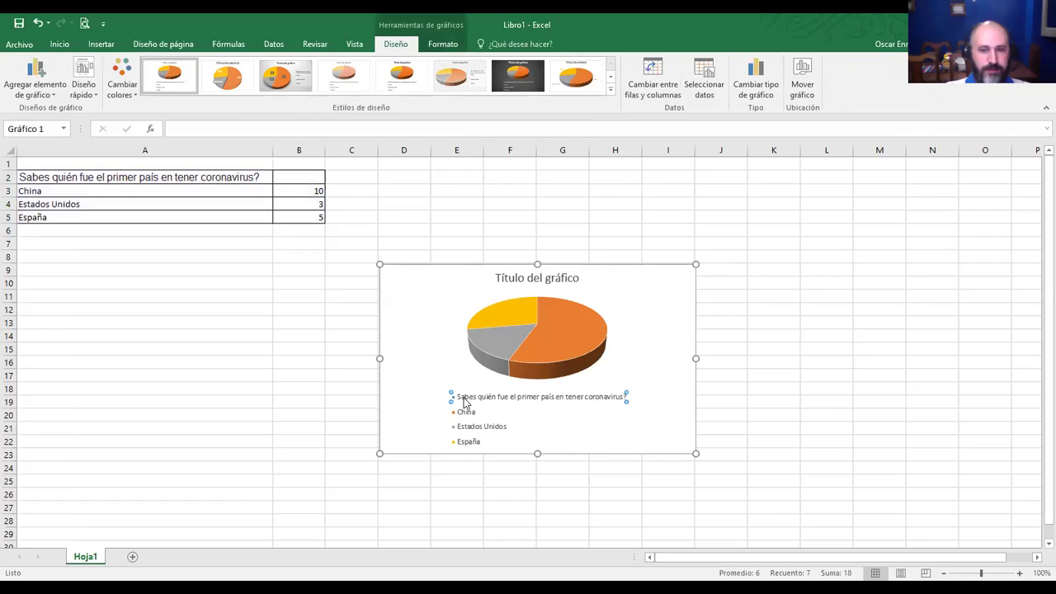
click(558, 399)
key(Delete)
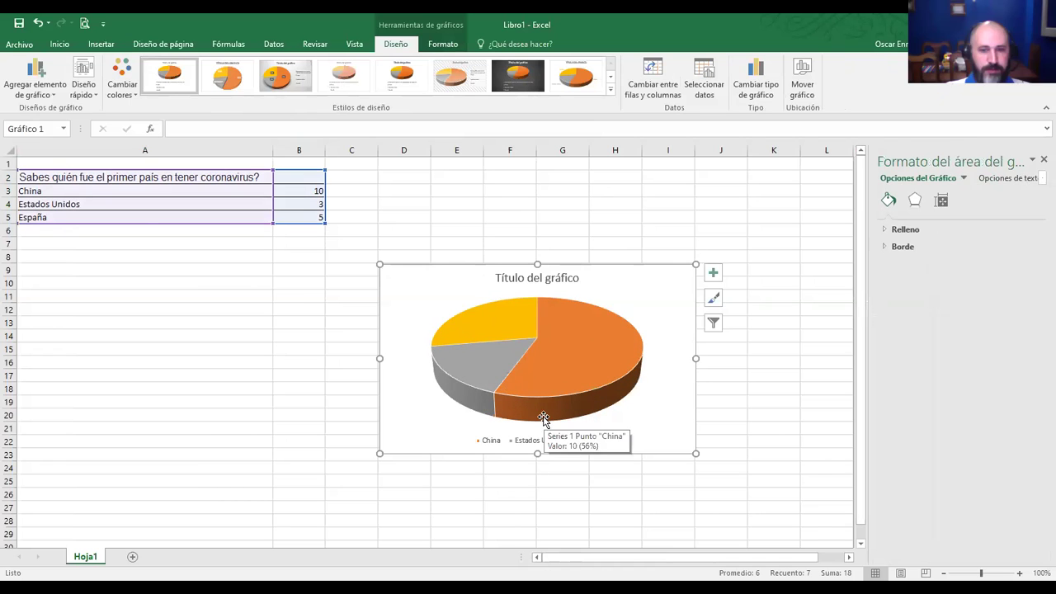
Step: Replace the pie chart's title with the question text copied from cell A2
click(558, 280)
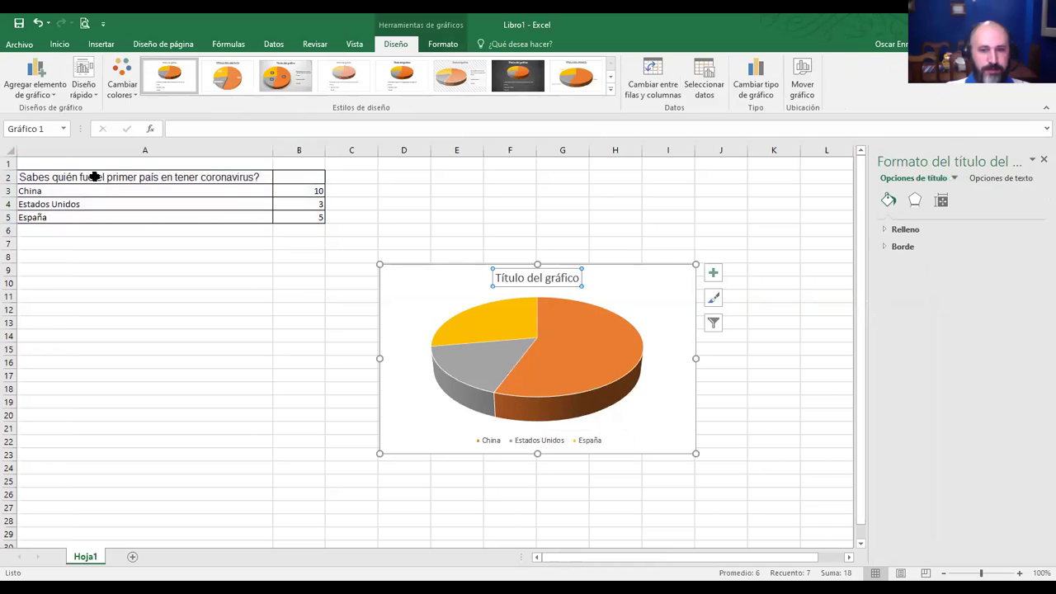
click(195, 176)
drag(394, 128, 170, 128)
key(ctrl+c)
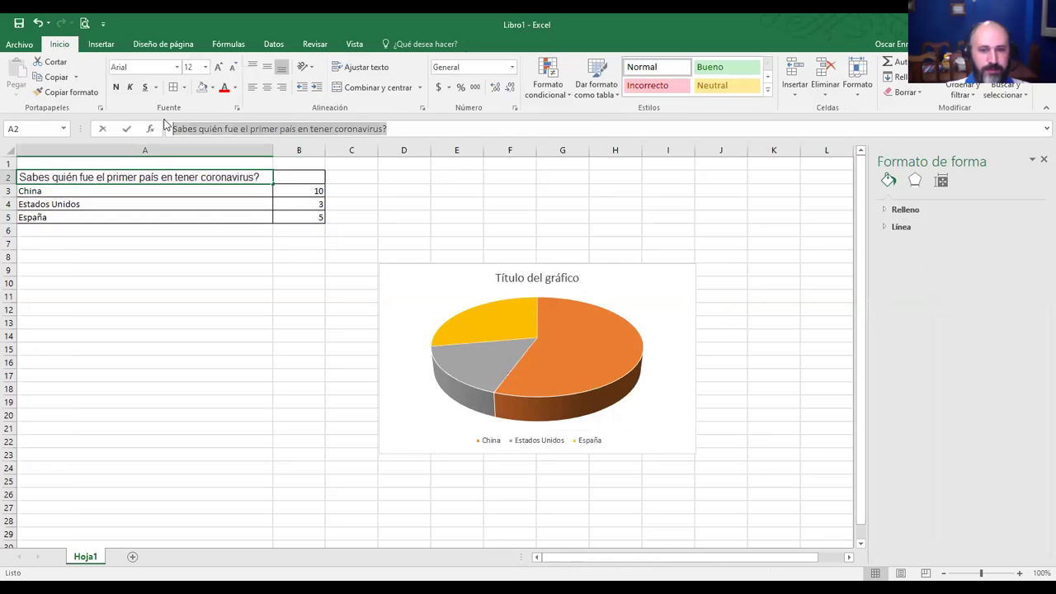
click(538, 281)
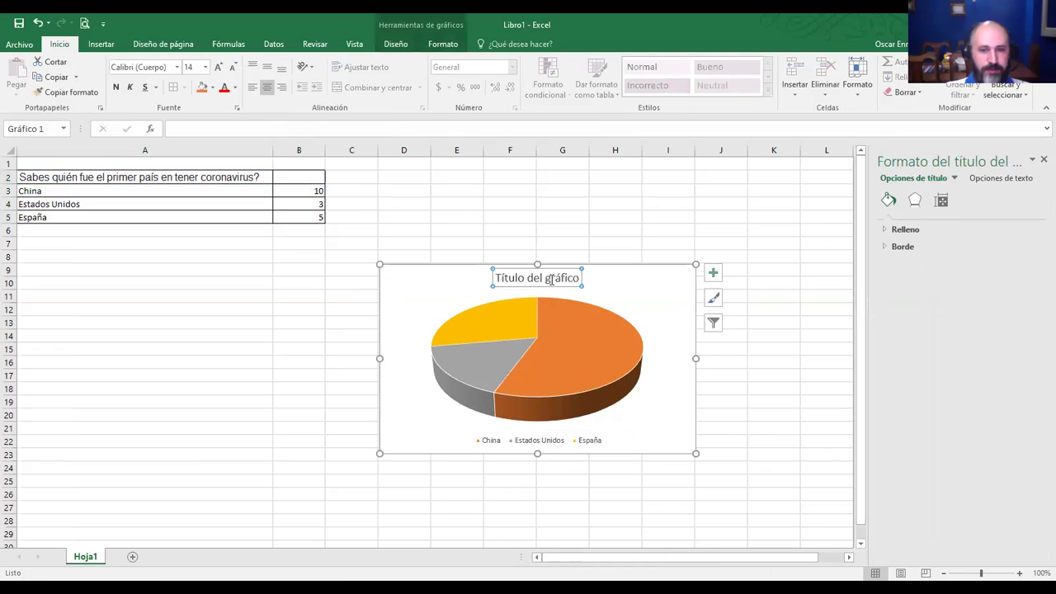
triple_click(554, 280)
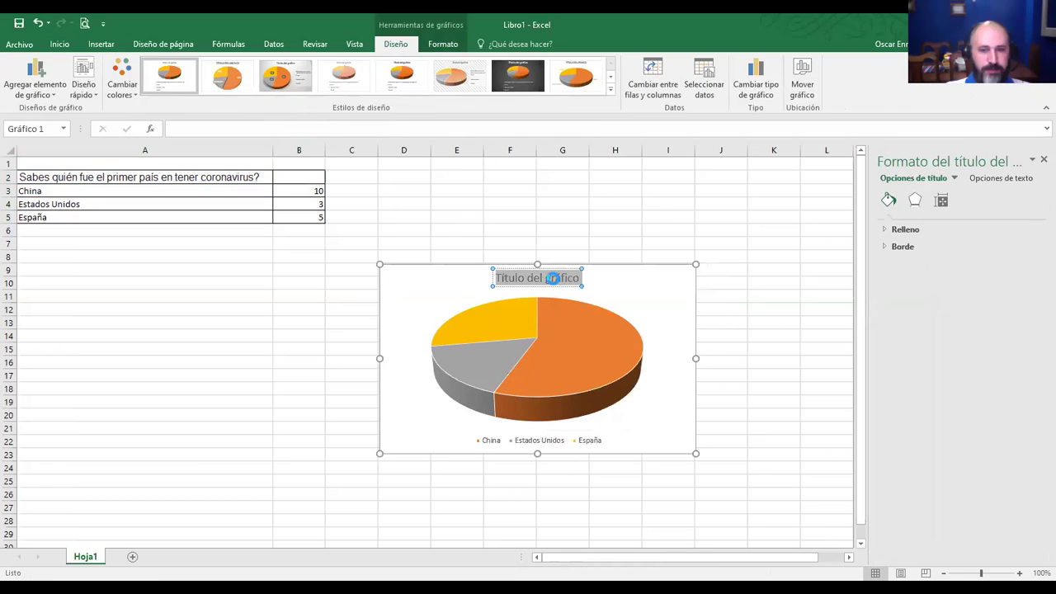
key(ctrl+v)
click(571, 226)
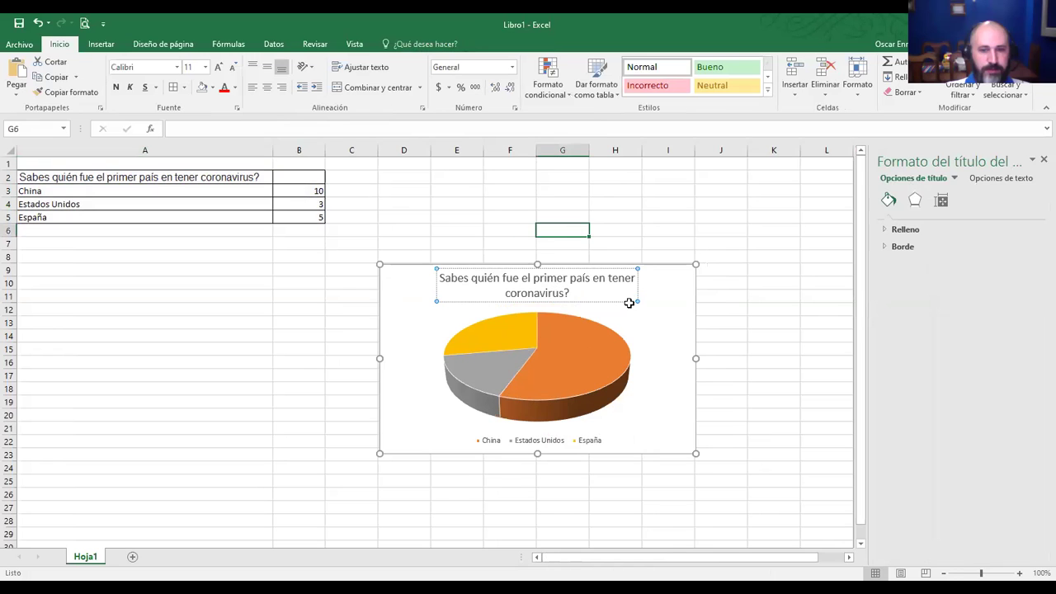
Step: Apply the grey gradient chart style with dark category and percentage labels, and move the chart up beside the table
click(561, 368)
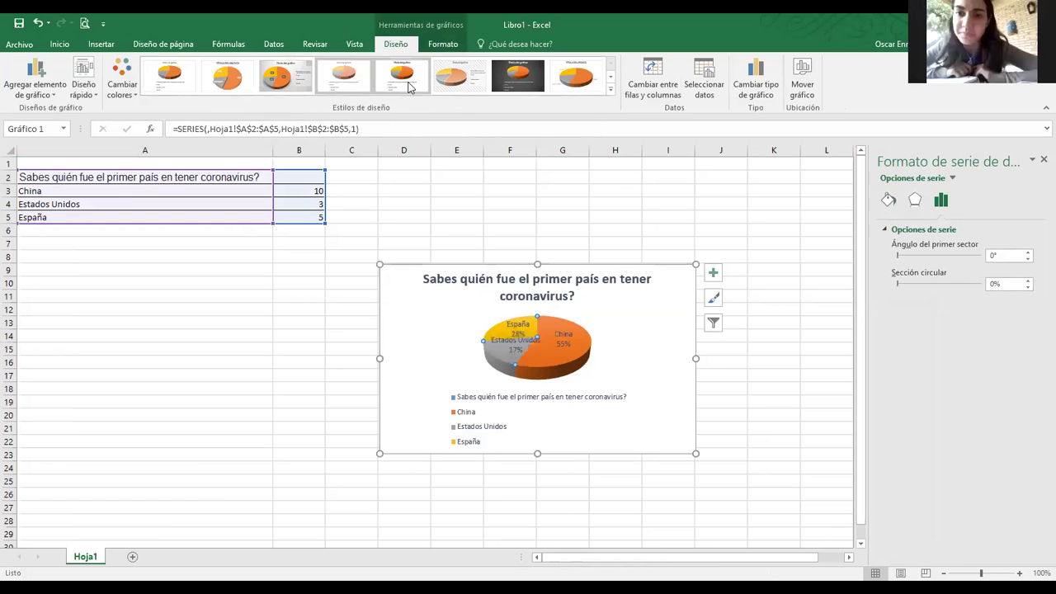
click(284, 76)
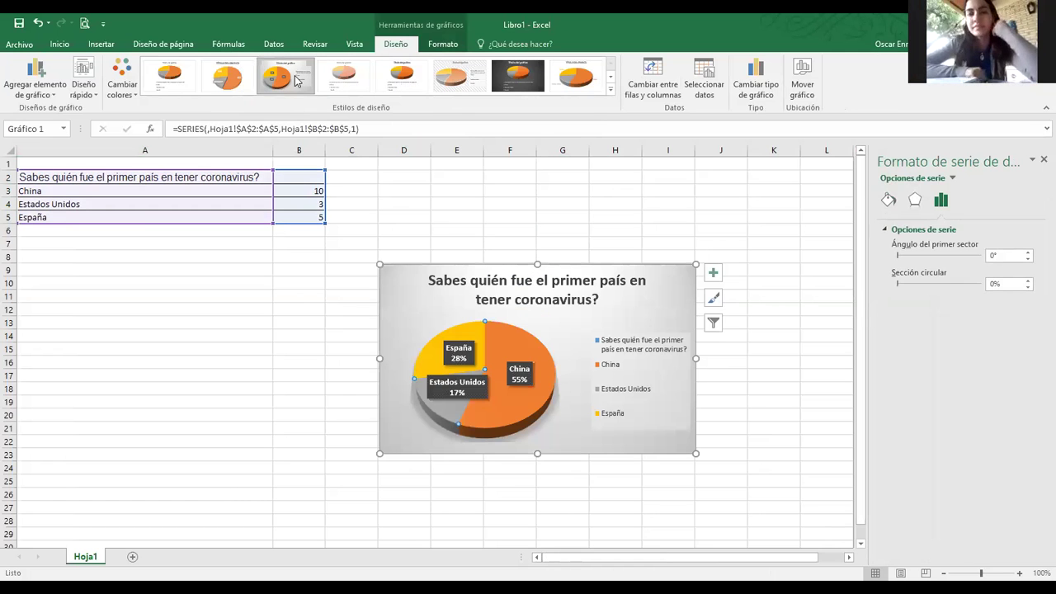
click(438, 193)
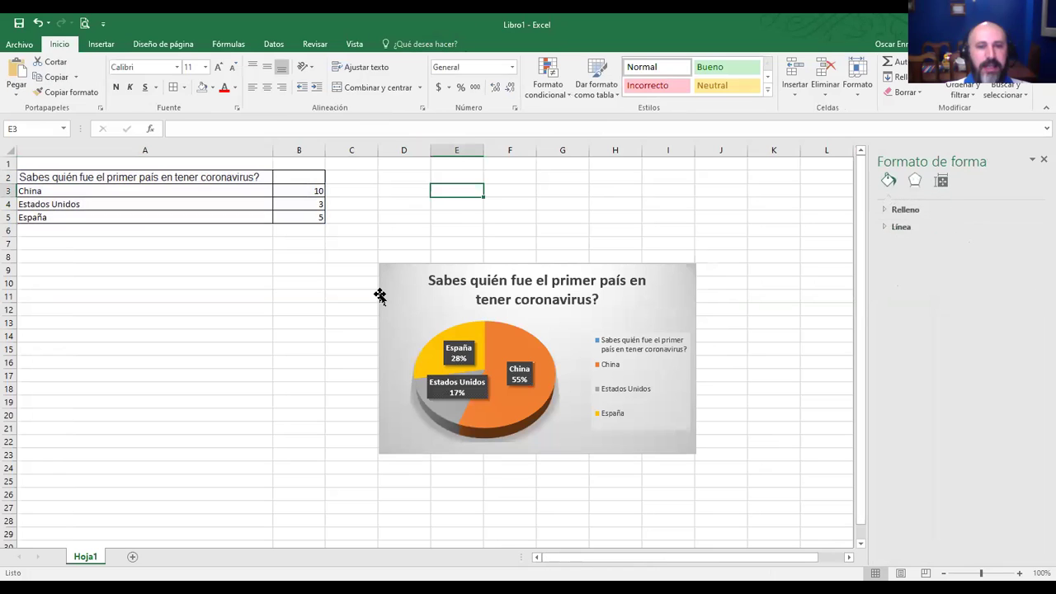
drag(378, 284, 371, 178)
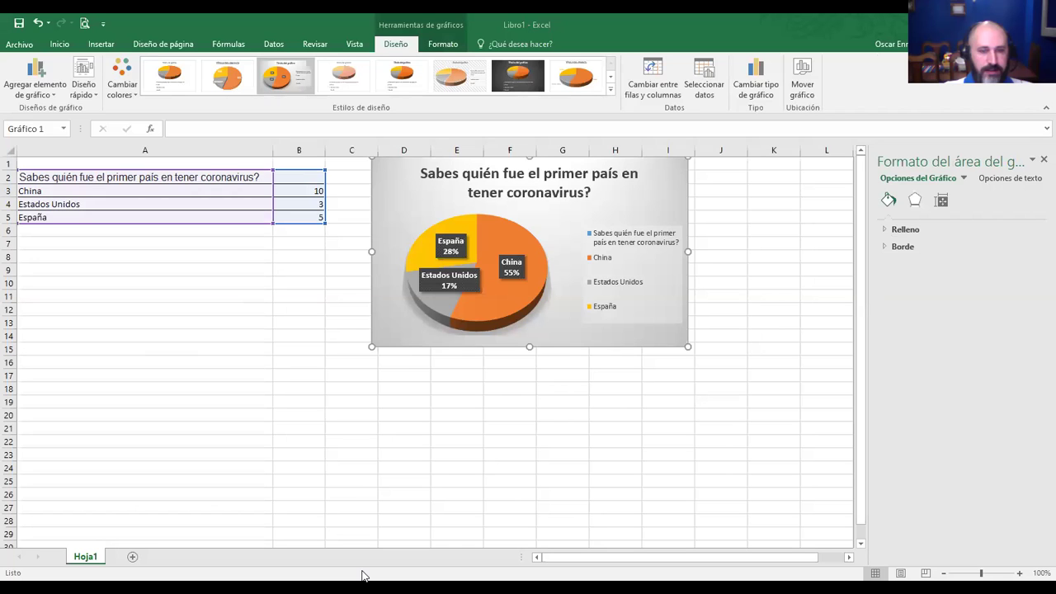
Step: Switch to the Google Classroom assignment in the browser and review its instructions, including the minimum number of questions
key(alt+Tab)
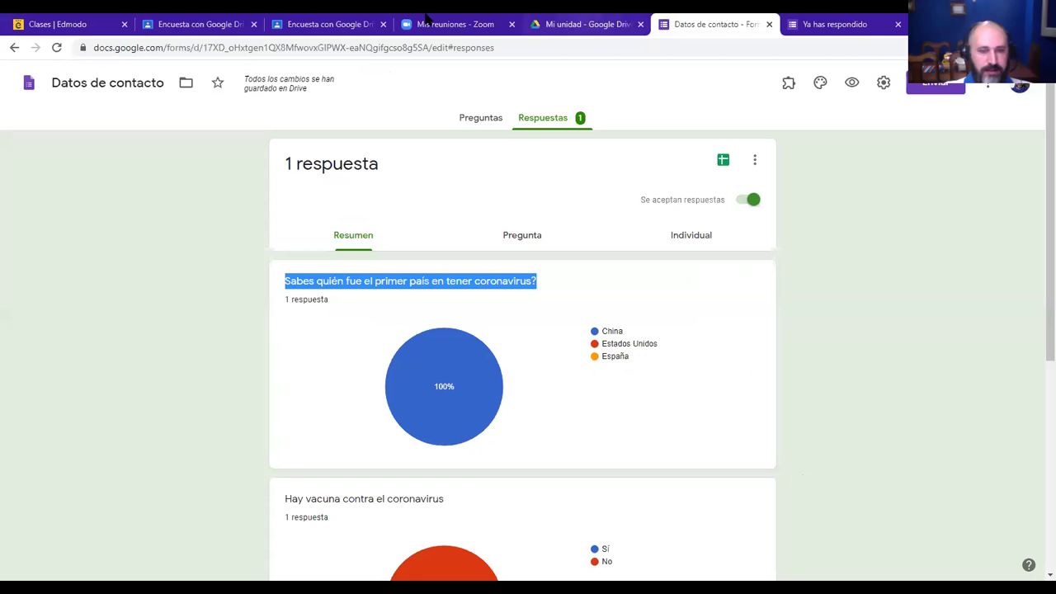
click(311, 18)
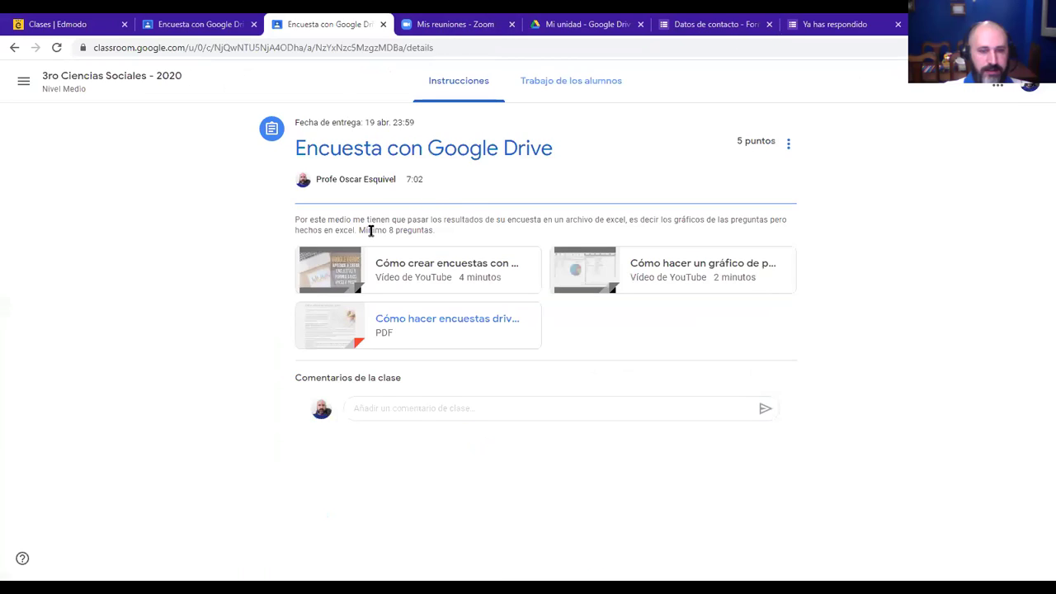
drag(296, 221, 491, 238)
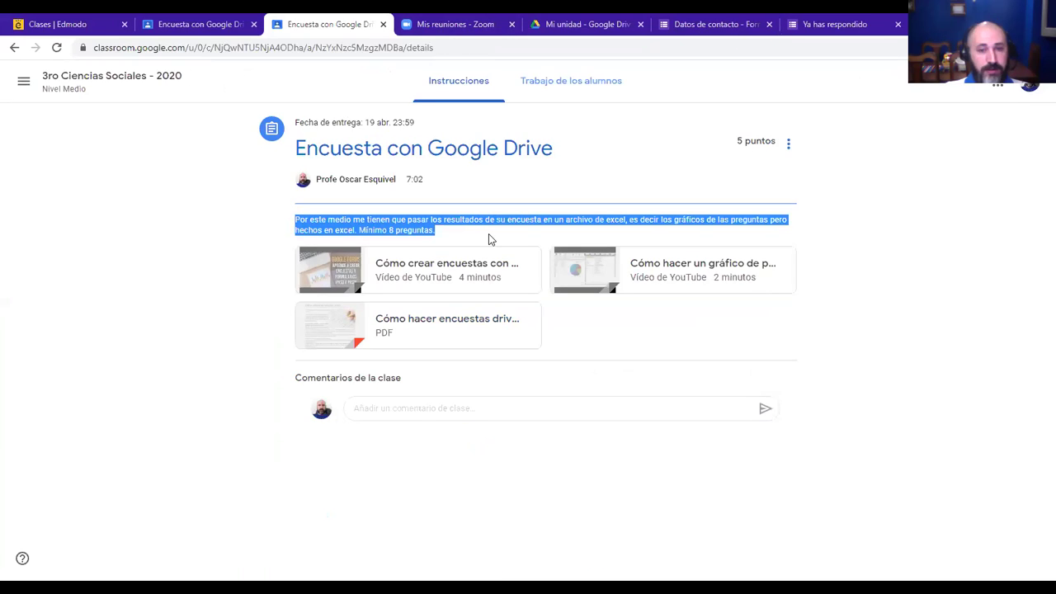
click(375, 226)
drag(366, 233, 452, 239)
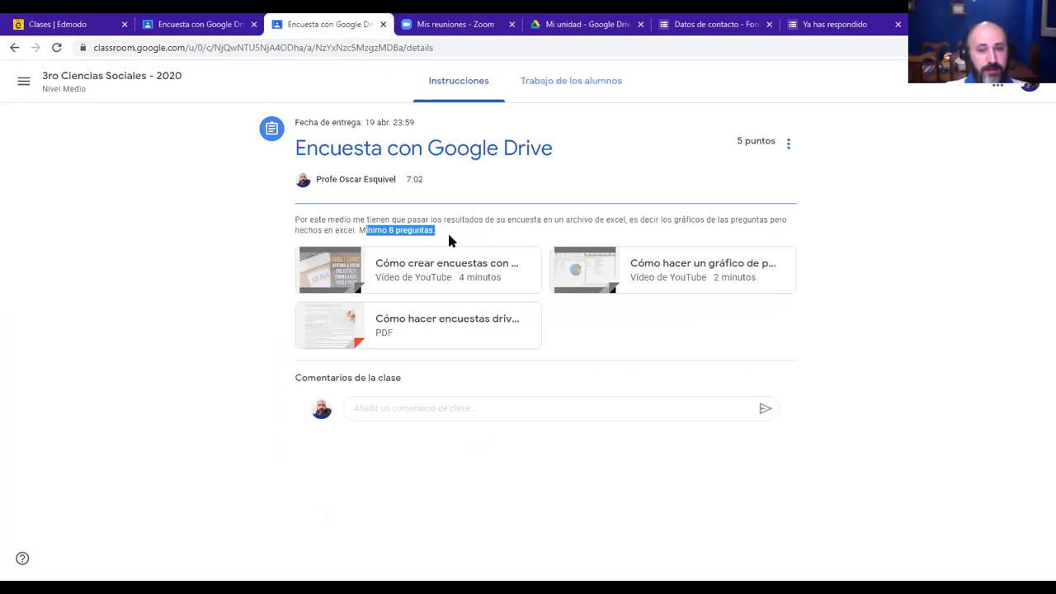
click(418, 232)
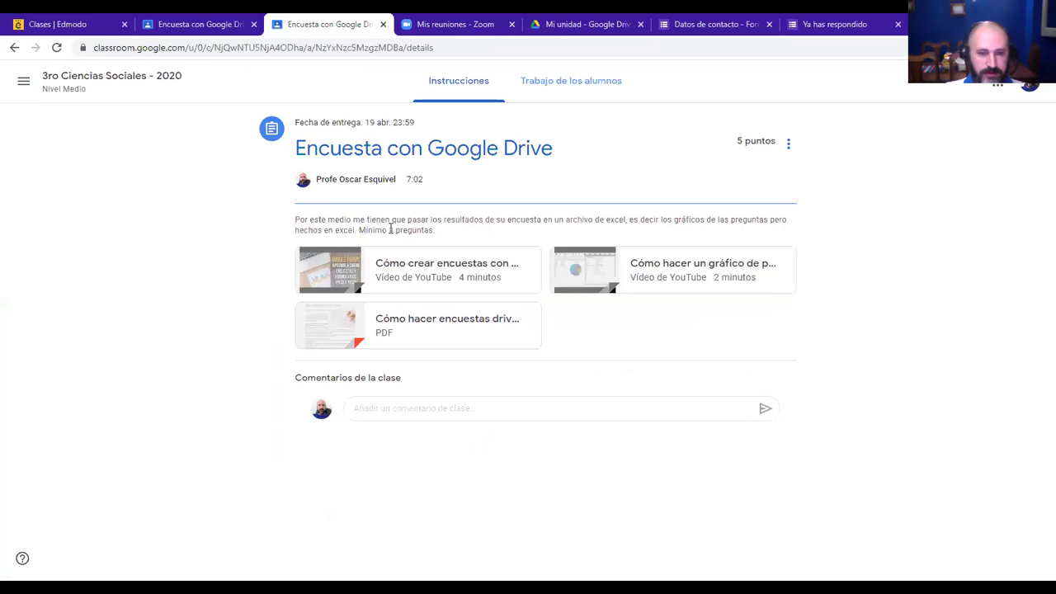
drag(365, 229, 445, 244)
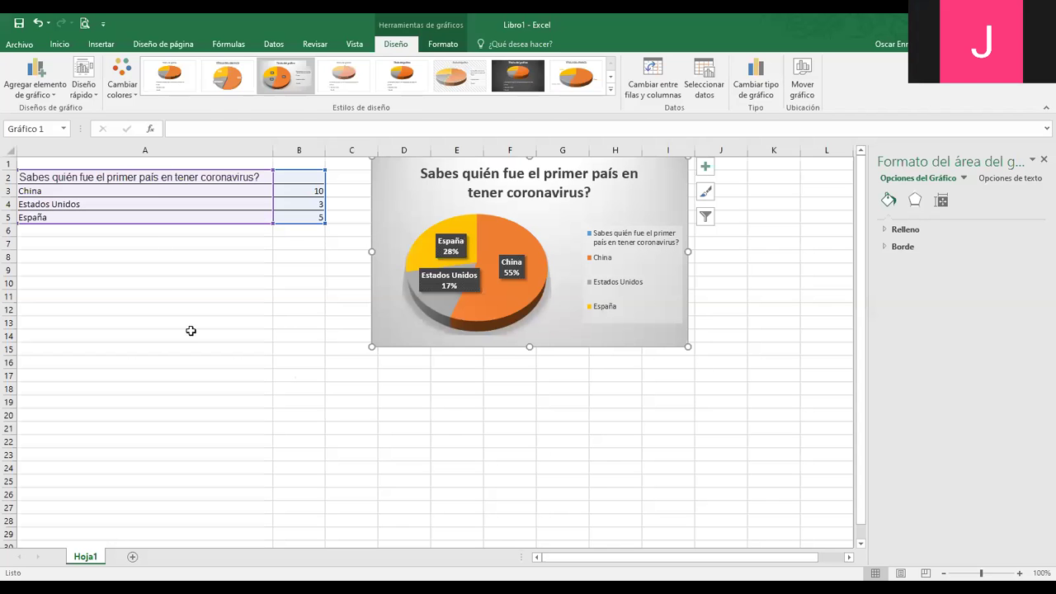
click(207, 334)
click(82, 203)
click(235, 349)
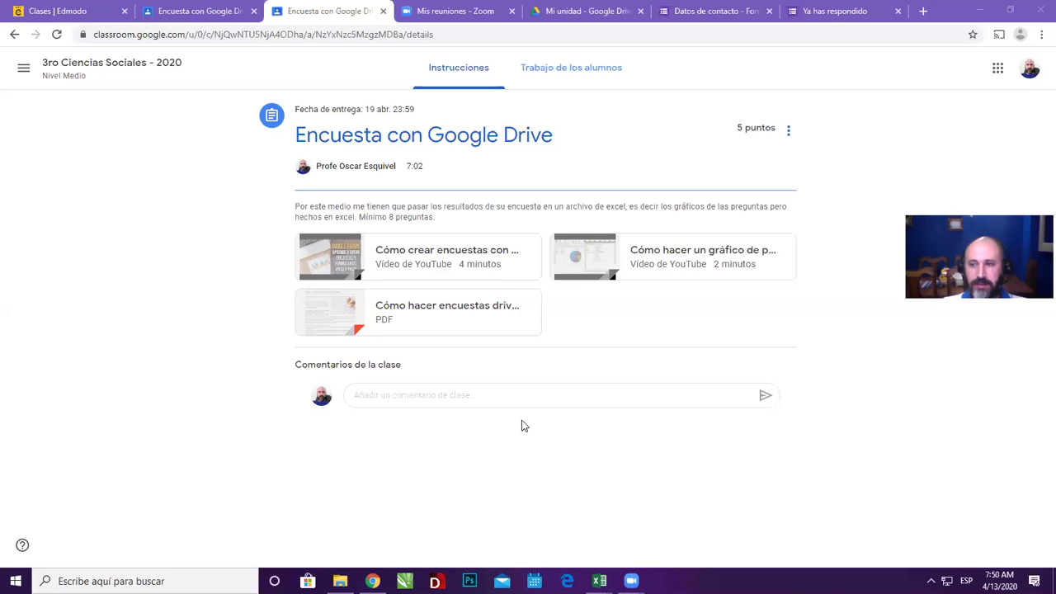
Step: Open the "Encuesta con Google Drive" assignment for editing, check its due date, and save it
click(788, 139)
click(747, 162)
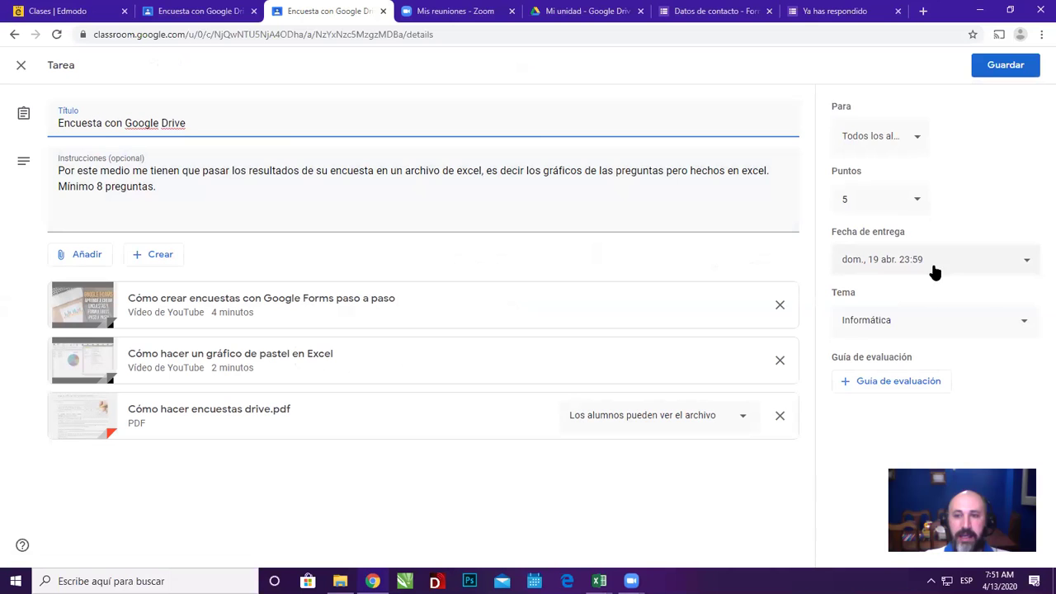
click(1003, 69)
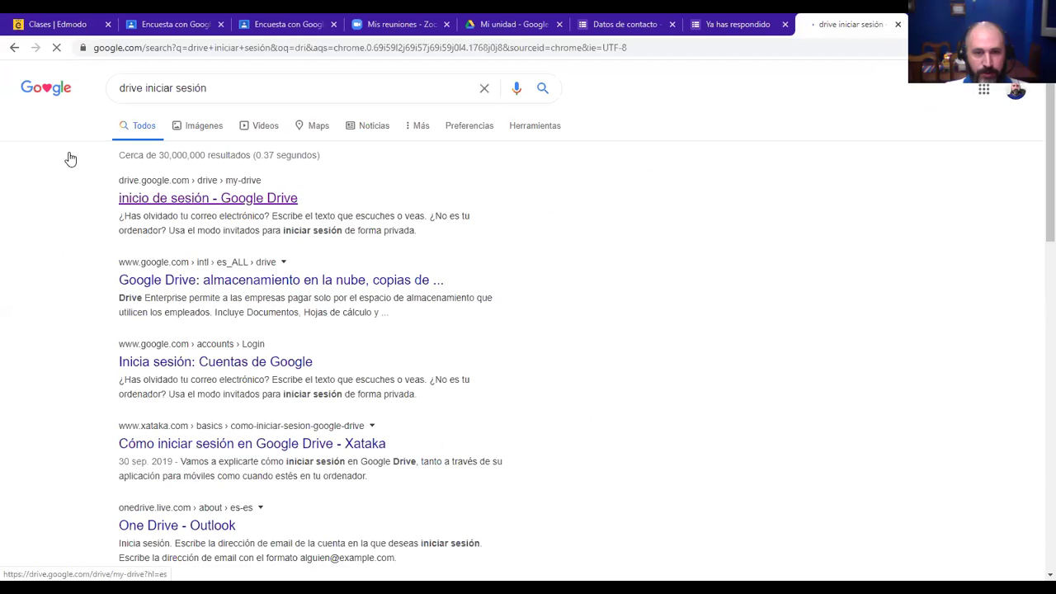
click(154, 199)
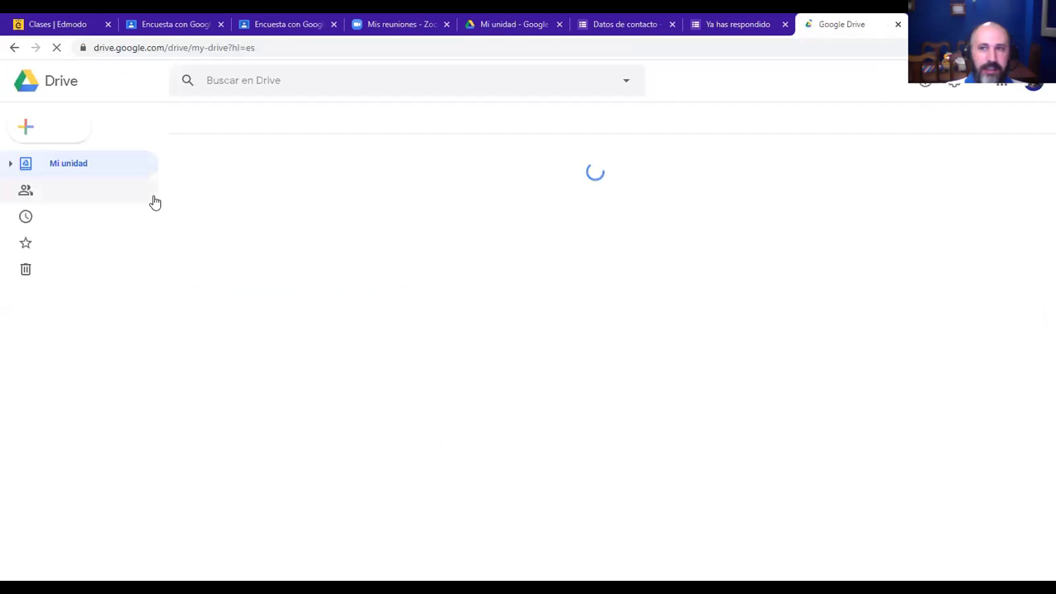
click(64, 126)
mouse_move(78, 219)
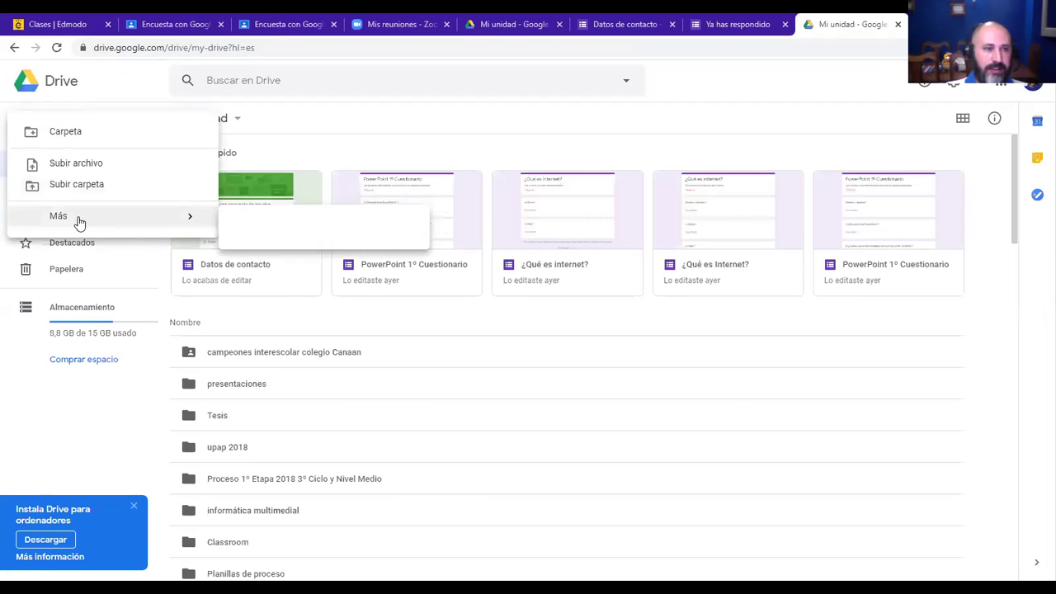
key(alt+Left)
Step: Open Google Drive from the search results and bring up the additional new-file types that include Formularios de Google
click(156, 199)
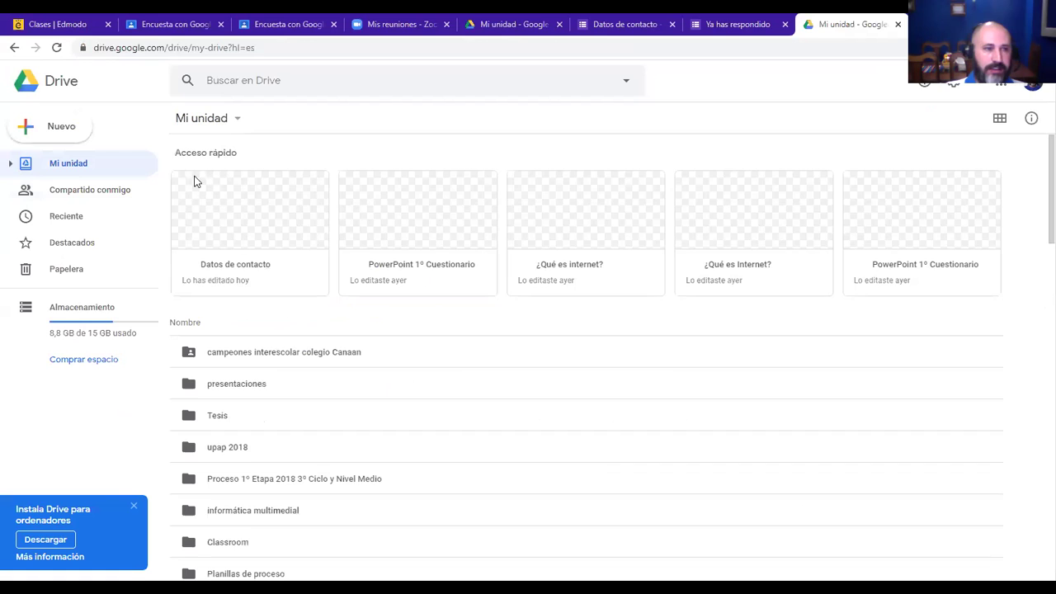
click(58, 132)
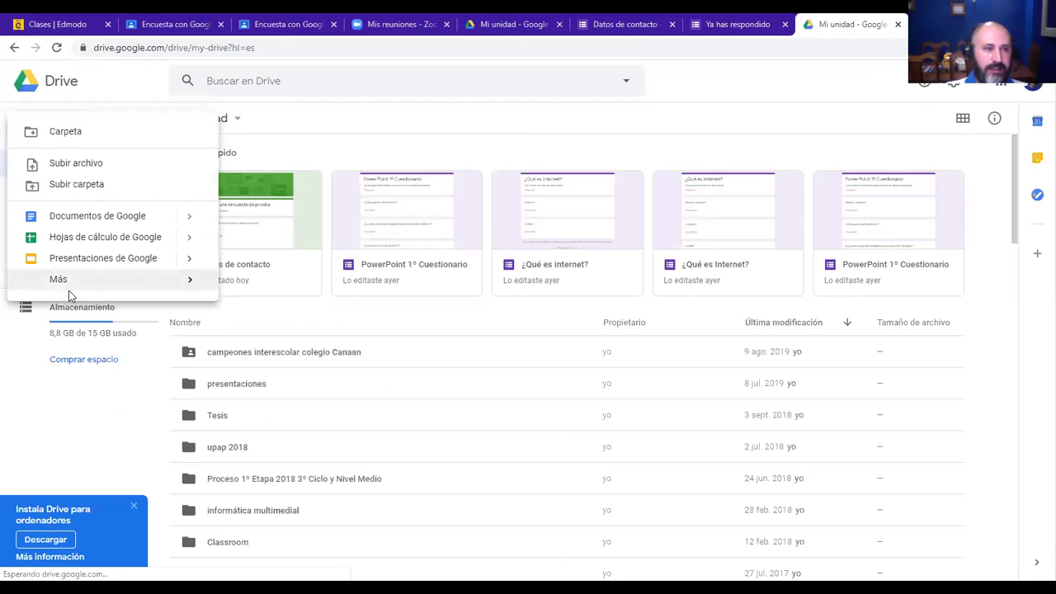
mouse_move(71, 283)
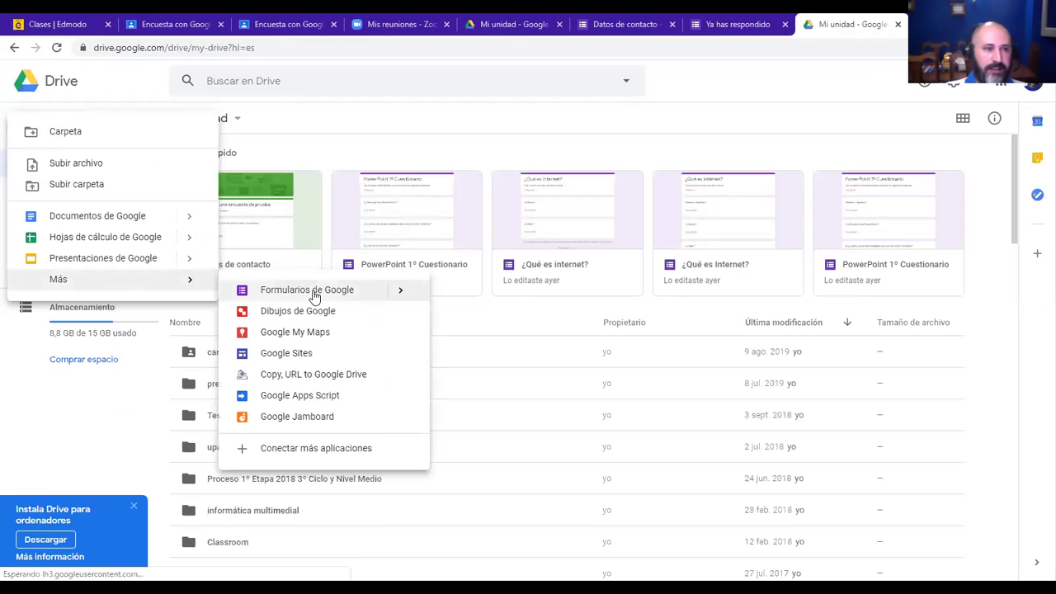